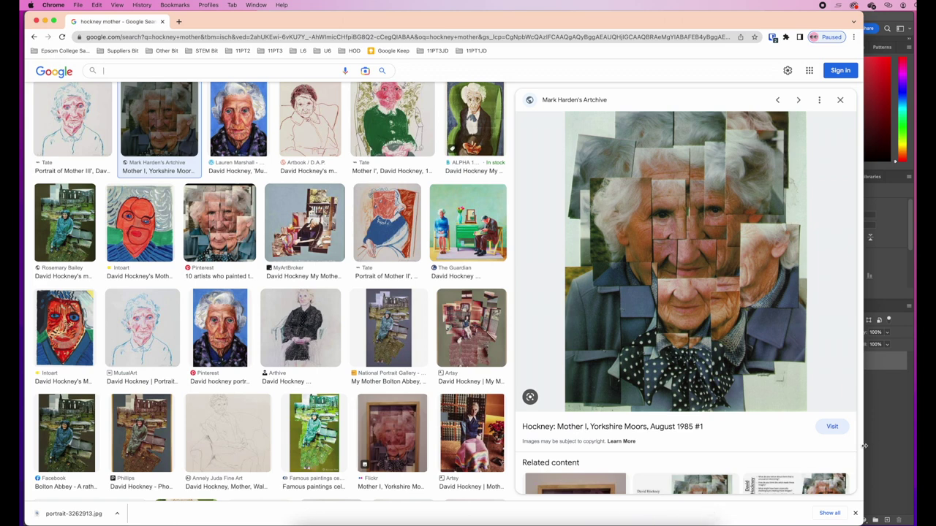
Switch from the Hockney collage preview in Chrome to the portrait document in Photoshop.
click(885, 433)
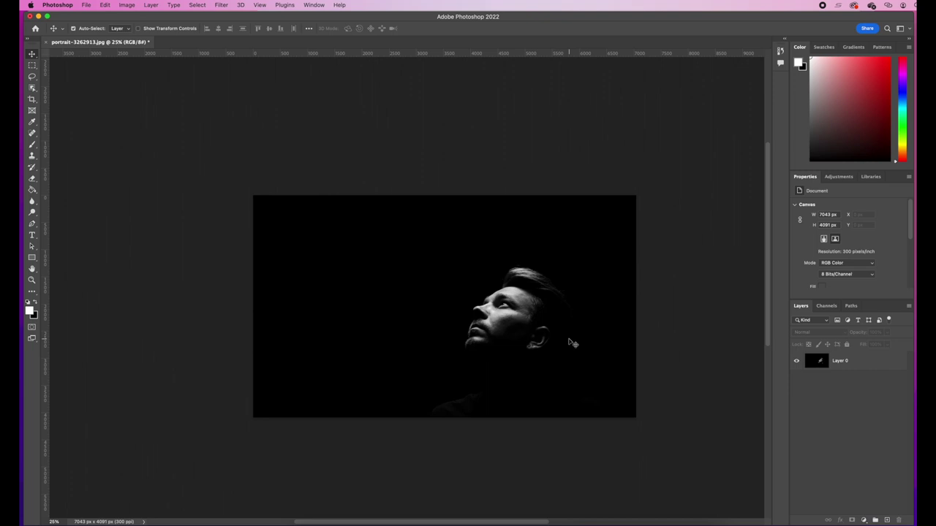
Zoom in on the face, undo a stray move of Layer 0, zoom out, and duplicate it as Layer 0 copy.
key(super+equal)
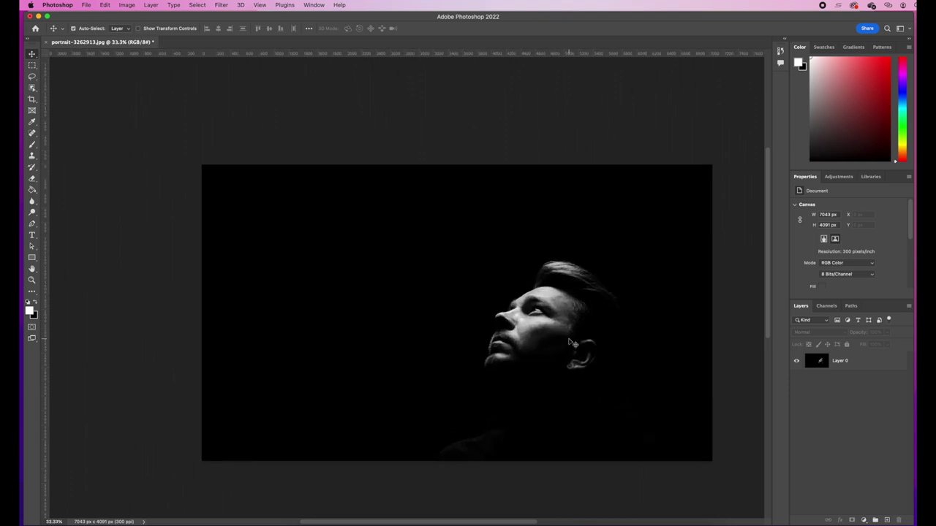
key(super+equal)
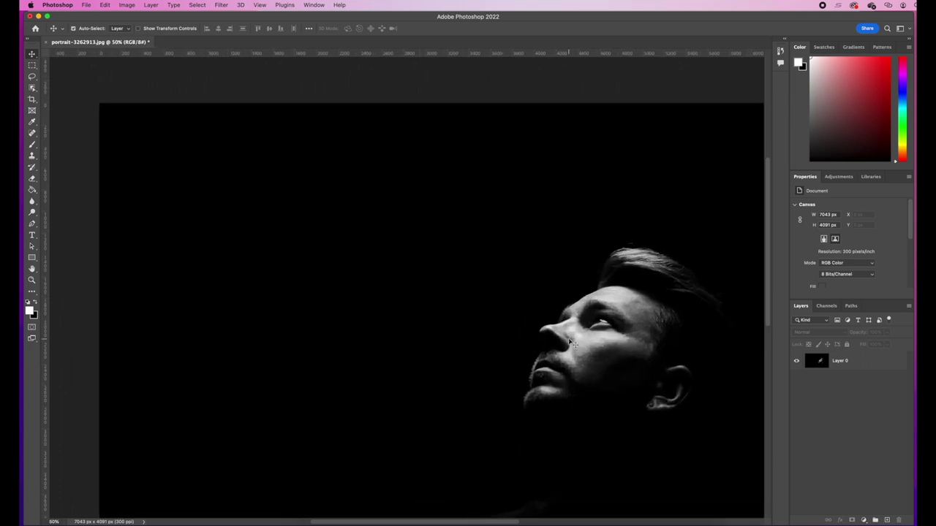
click(567, 368)
drag(567, 368, 512, 324)
key(super+z)
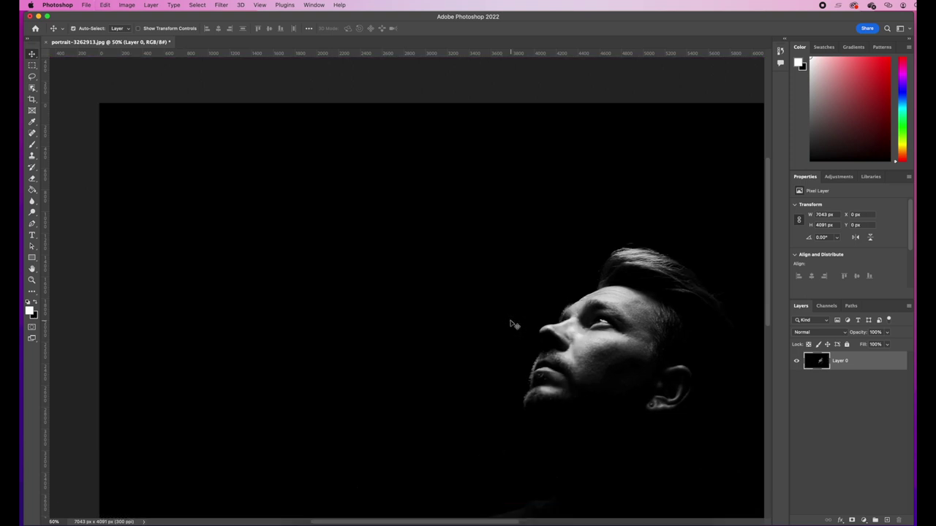
key(super+minus)
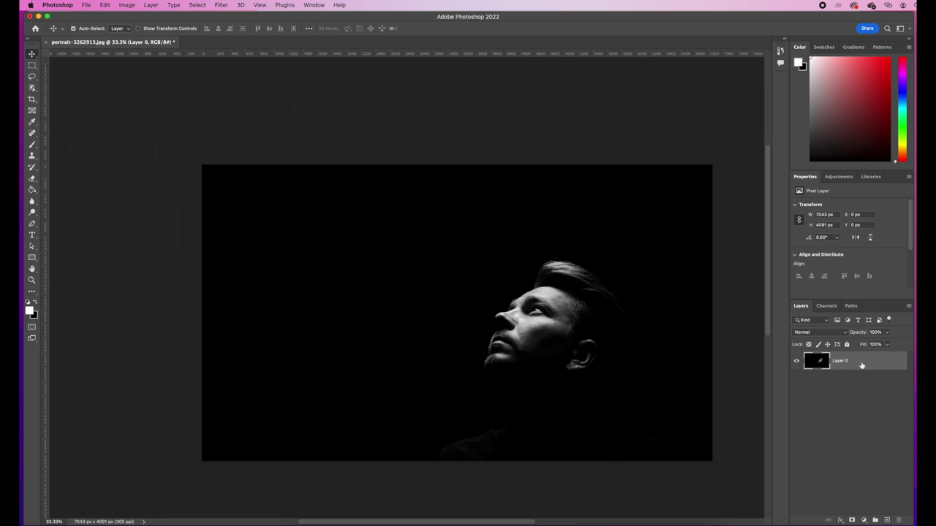
key(super+j)
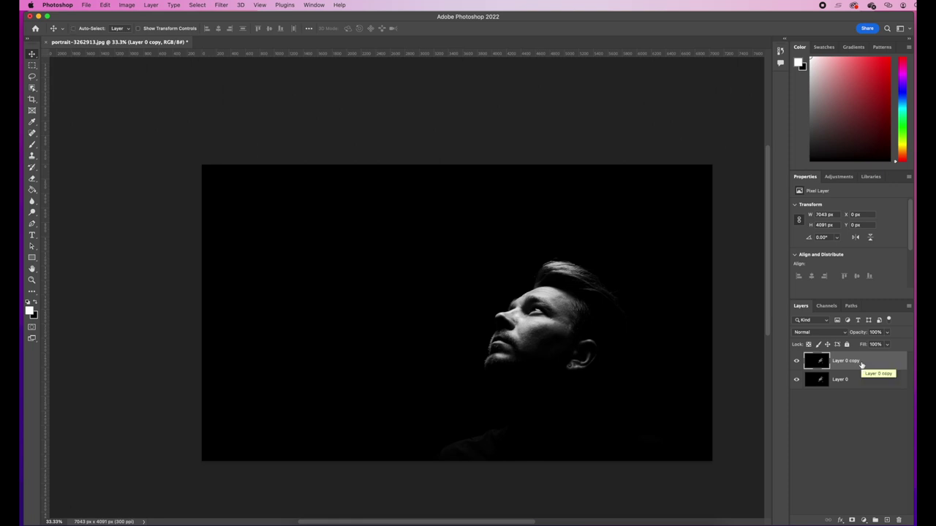
Scale Layer 0 copy to about 153%, reposition it, and add an empty Layer 1 on top.
key(super+t)
drag(204, 166, 32, 55)
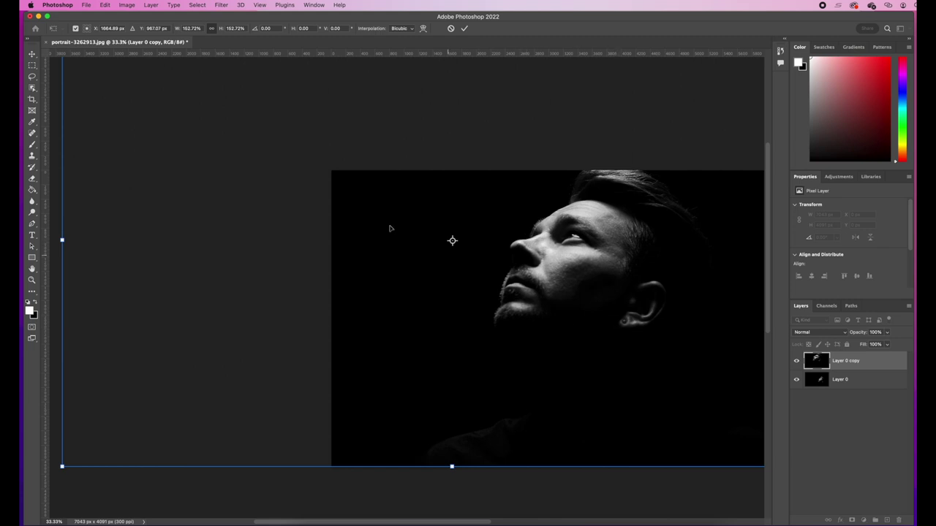
drag(487, 316, 395, 355)
mouse_move(466, 359)
mouse_down()
mouse_move(487, 355)
mouse_move(475, 348)
mouse_up()
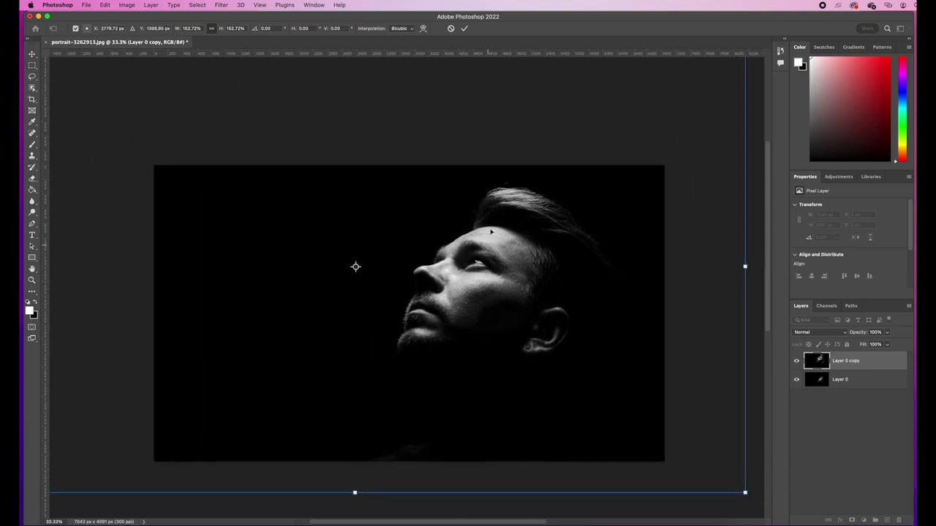
click(465, 29)
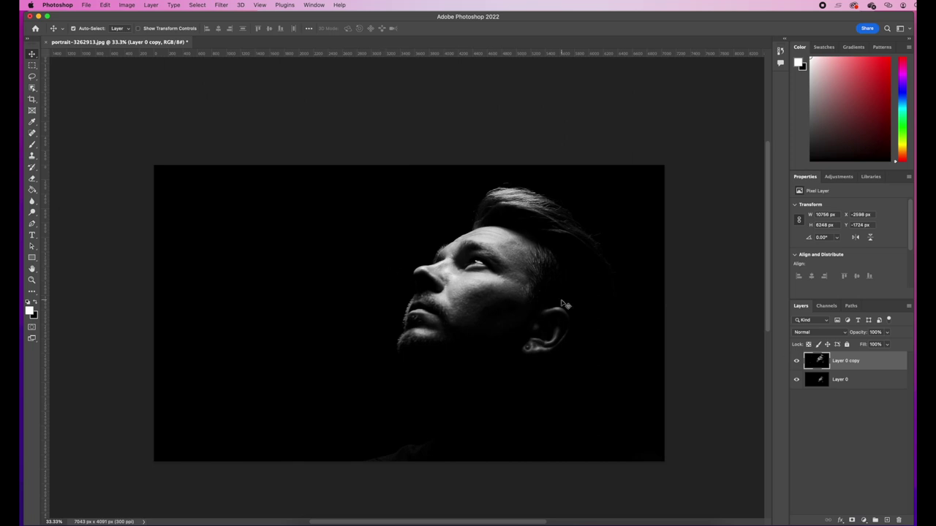
click(887, 519)
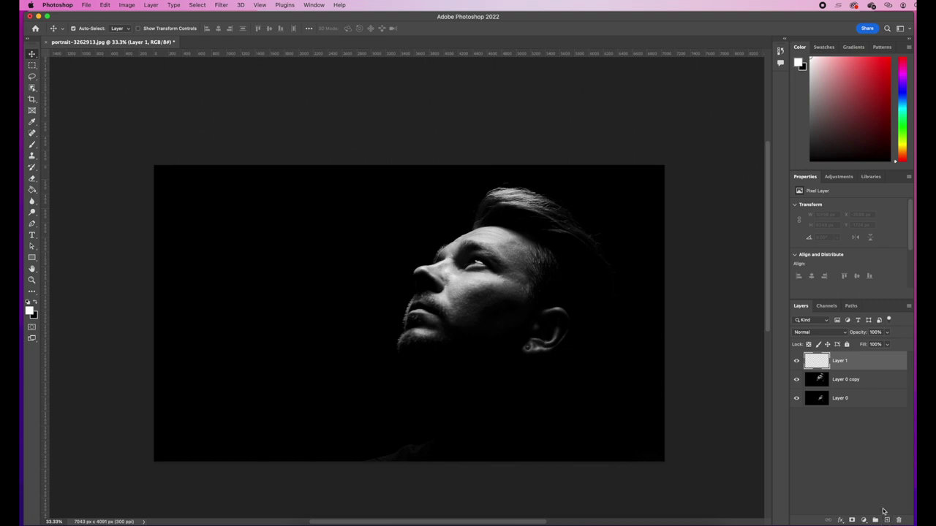
Rename Layer 1 to 'white' and hide both portrait layers.
double_click(840, 362)
text(s)
key(Return)
click(797, 382)
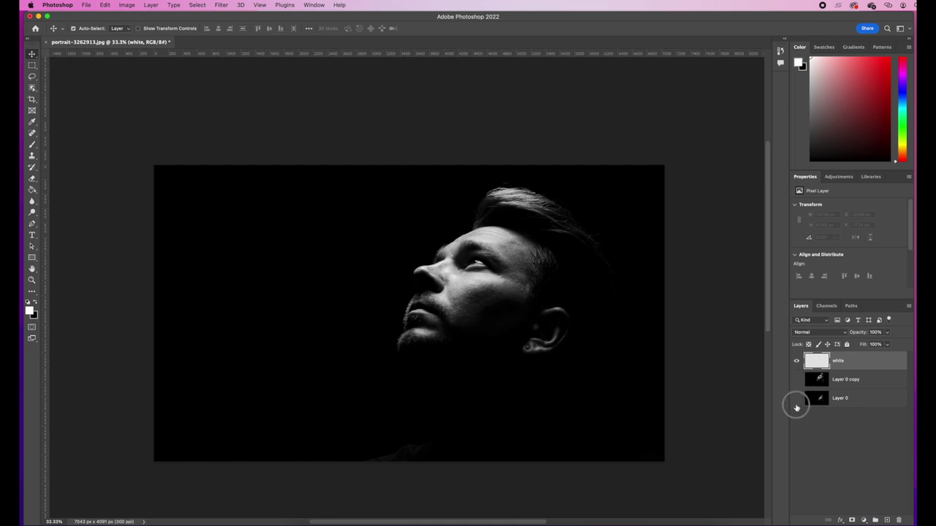
click(796, 400)
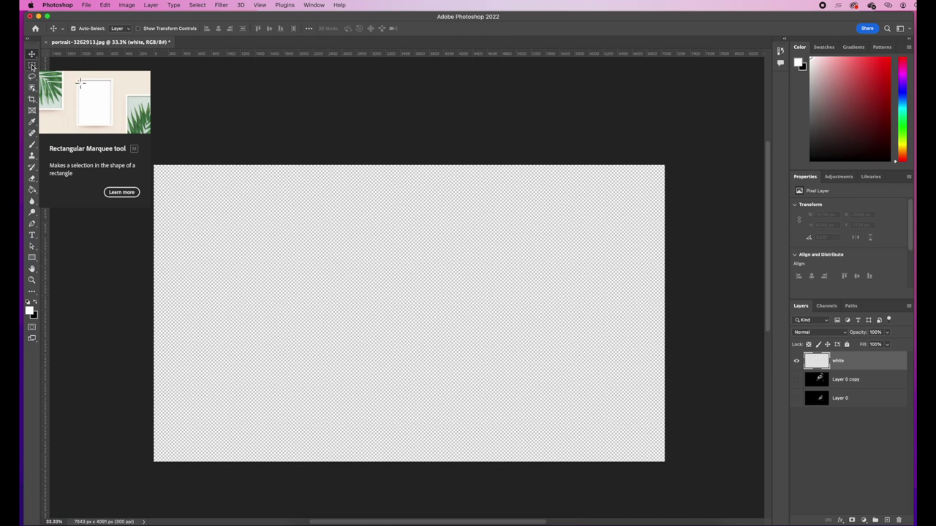
Reset all tools to their default settings.
right_click(54, 30)
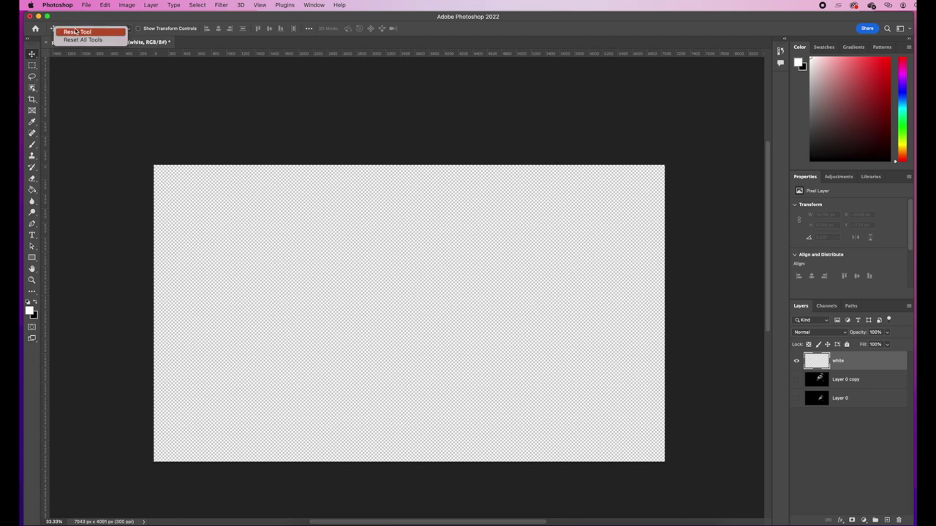
click(80, 40)
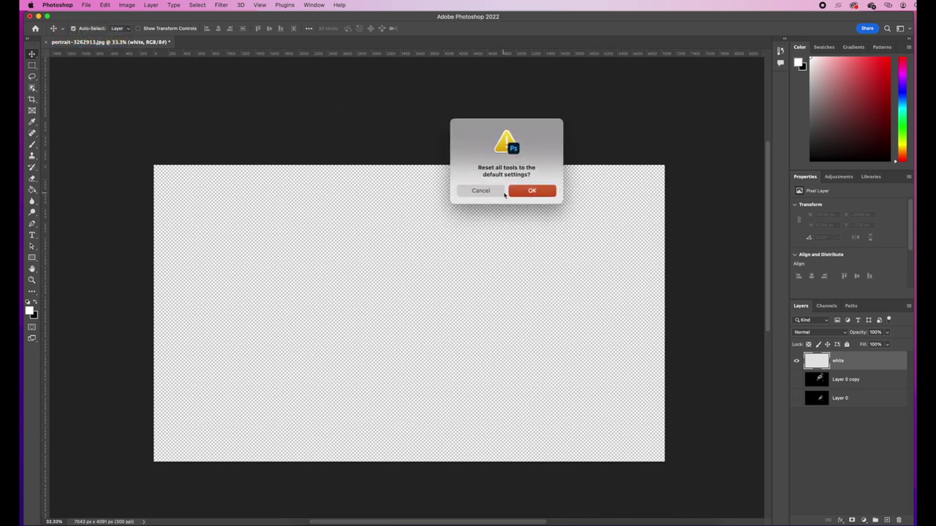
click(543, 192)
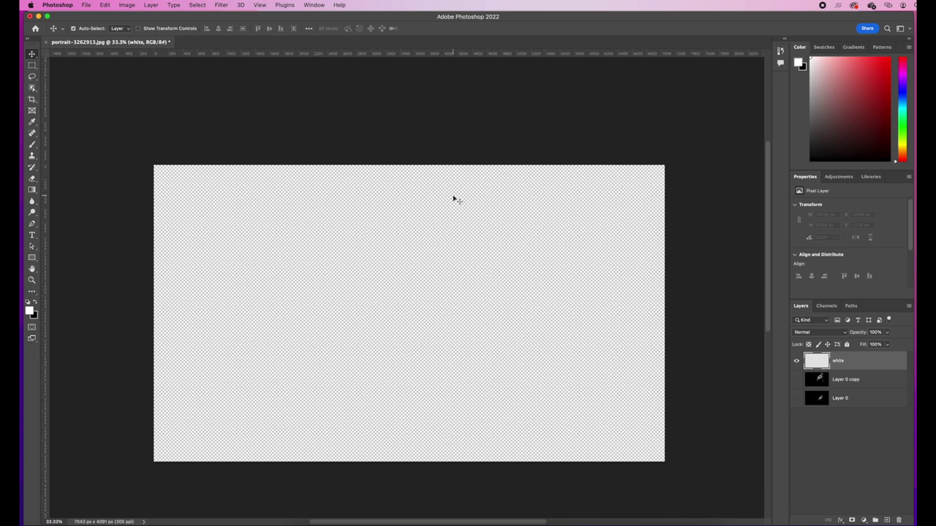
Set the Rectangular Marquee to Fixed Size 500 × 500 px and place a square selection on the canvas.
click(33, 66)
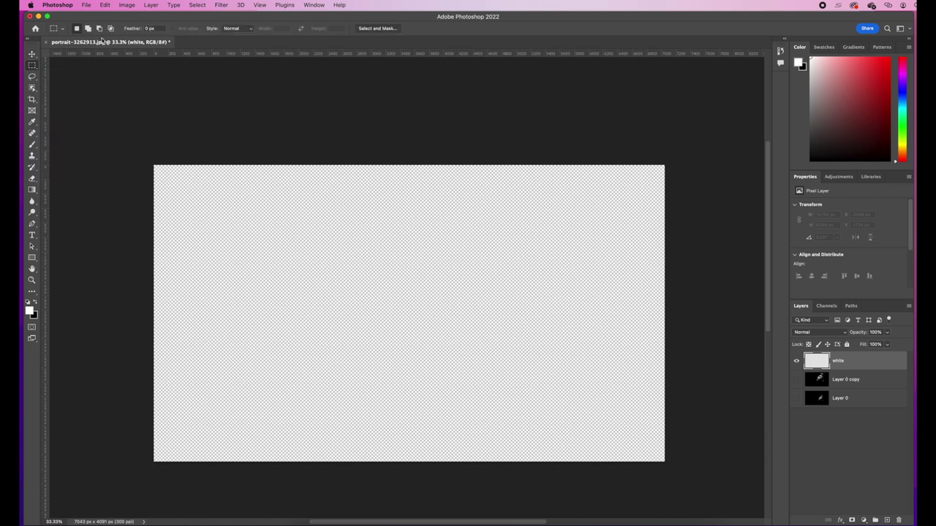
click(250, 30)
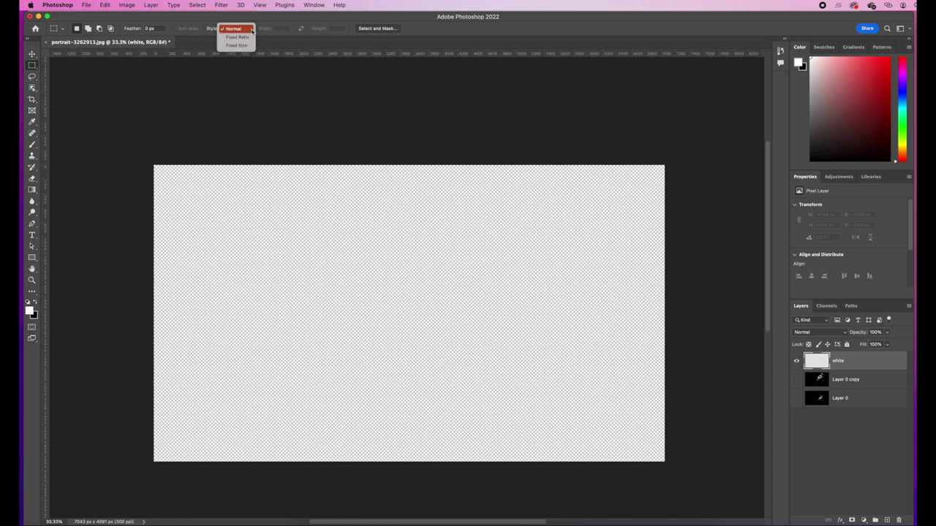
click(236, 45)
double_click(281, 29)
text(500)
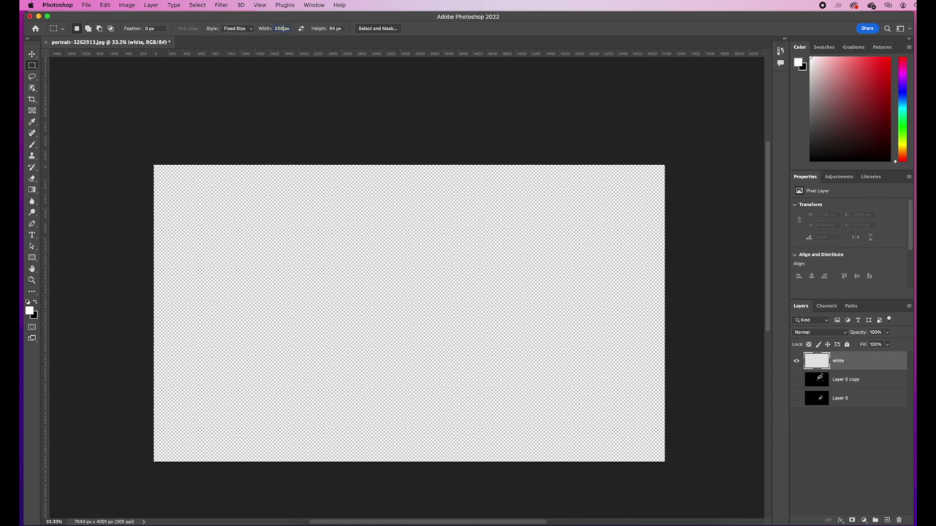
double_click(335, 27)
text(600)
click(335, 280)
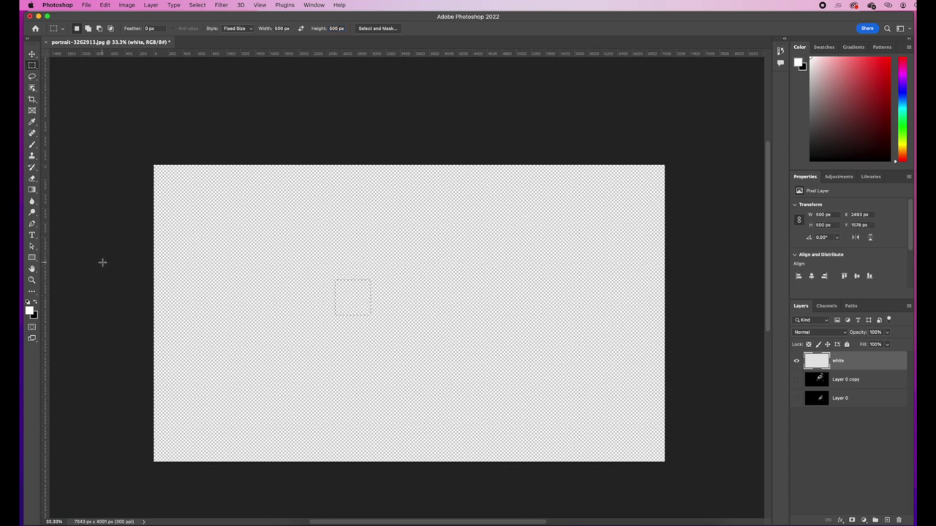
Fill the square selection with white using the Paint Bucket on the white layer.
key(g)
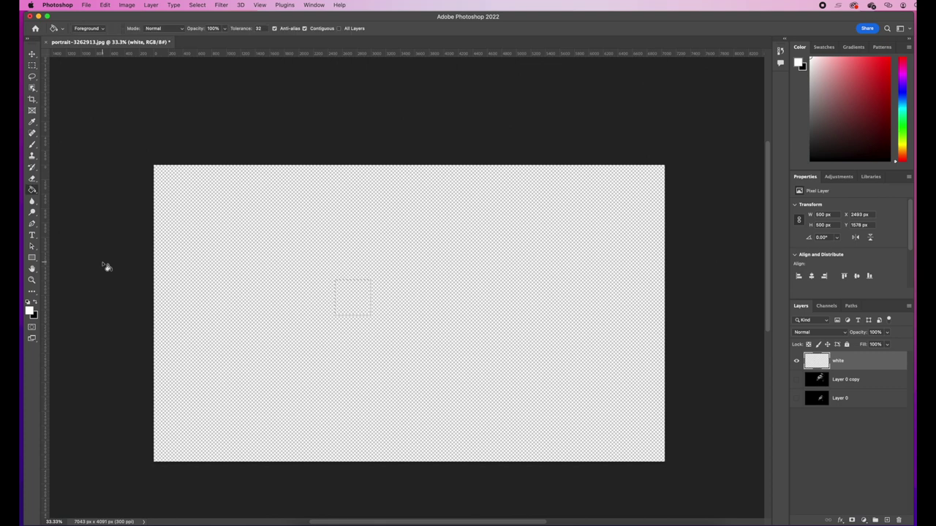
click(348, 298)
click(883, 442)
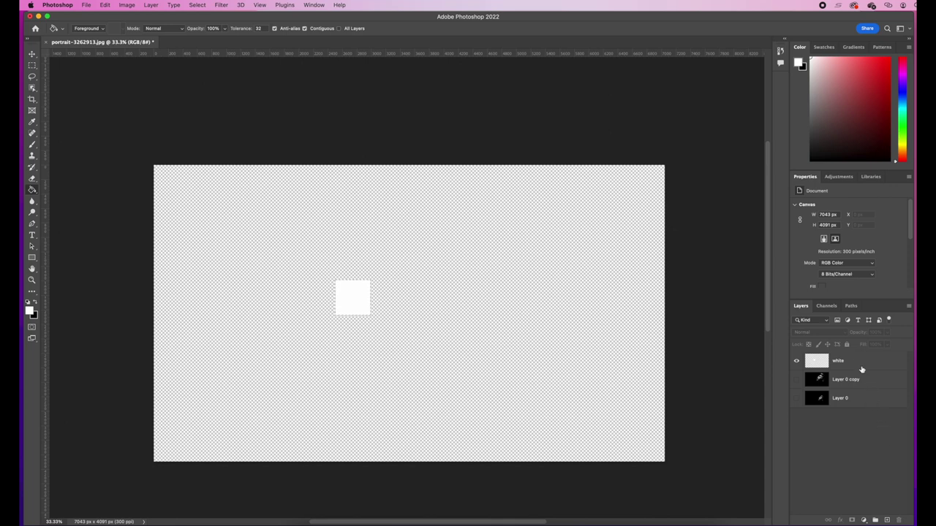
click(855, 362)
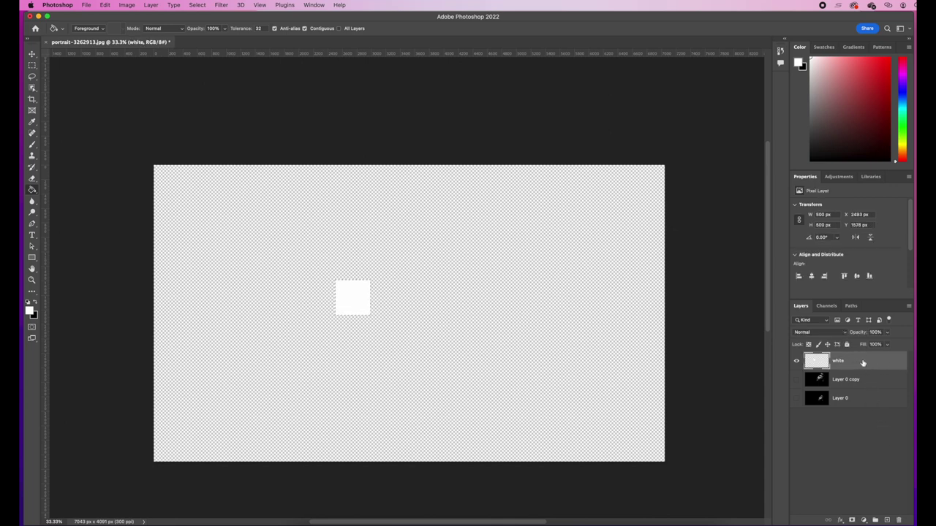
Copy the white square to a new layer and move it diagonally down-right until the corners touch.
key(super+j)
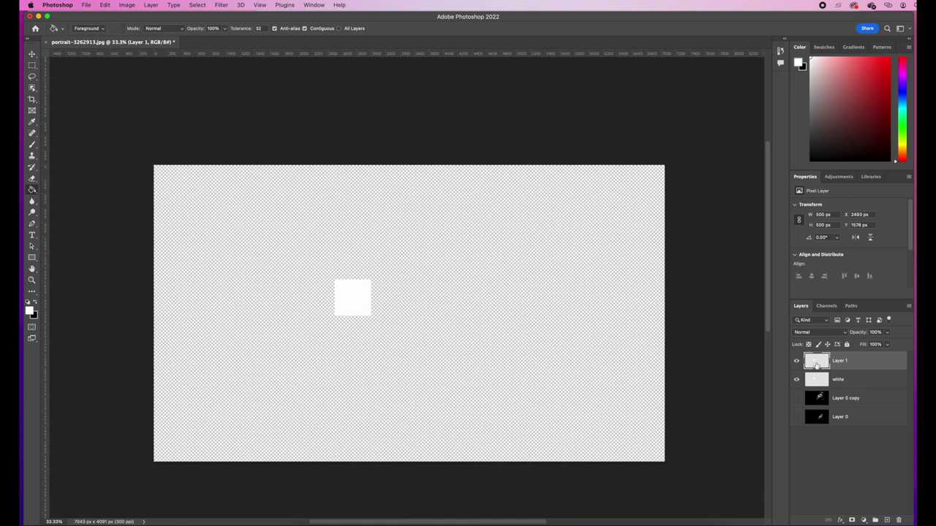
key(v)
drag(356, 302, 390, 337)
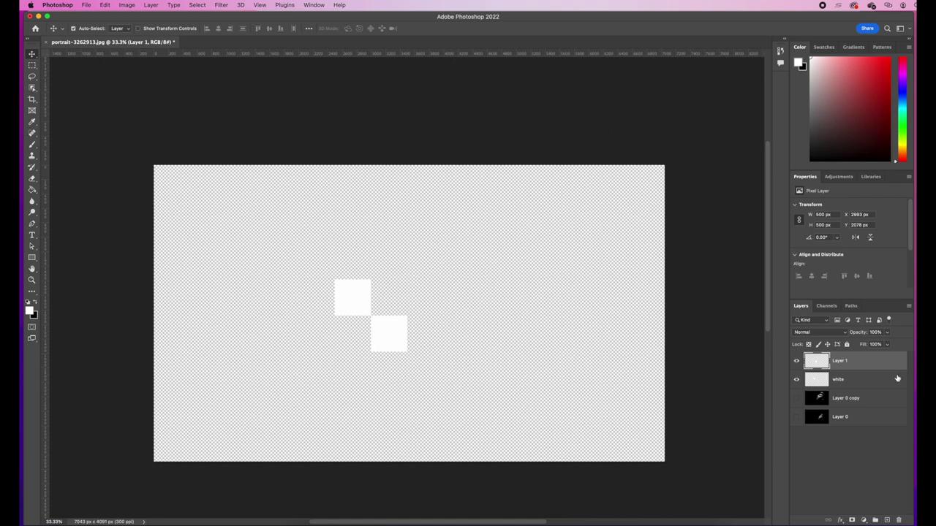
Add a new layer named 'black'.
click(887, 520)
double_click(844, 362)
text(b)
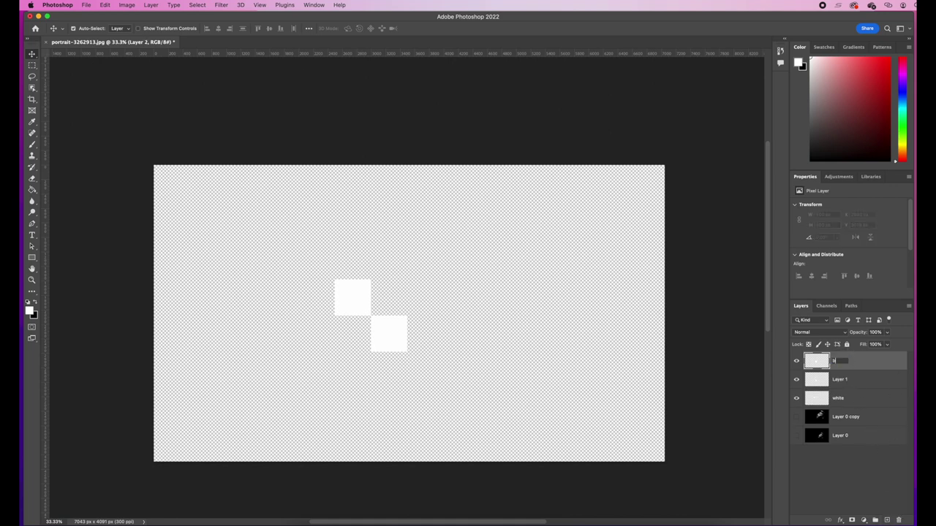
text(lack)
click(874, 365)
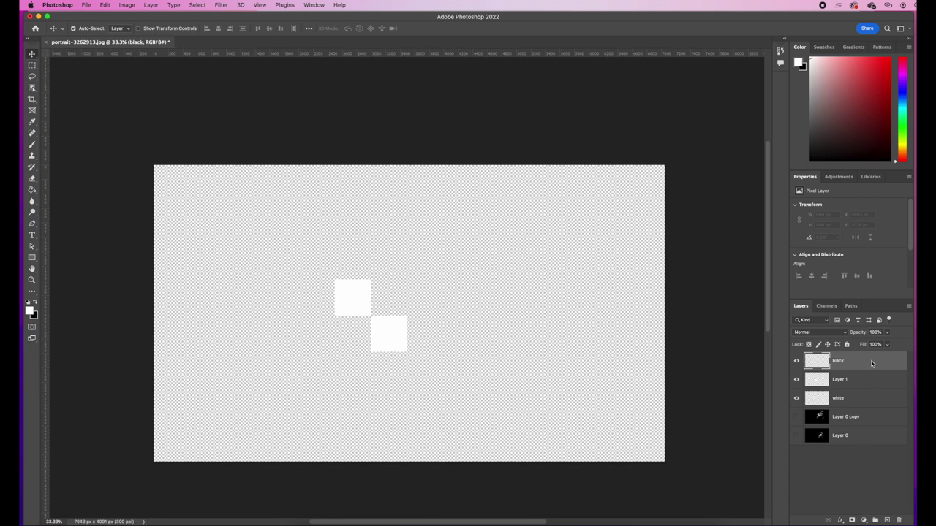
Fill the empty upper-right 500 px square with black and duplicate its layer.
click(33, 66)
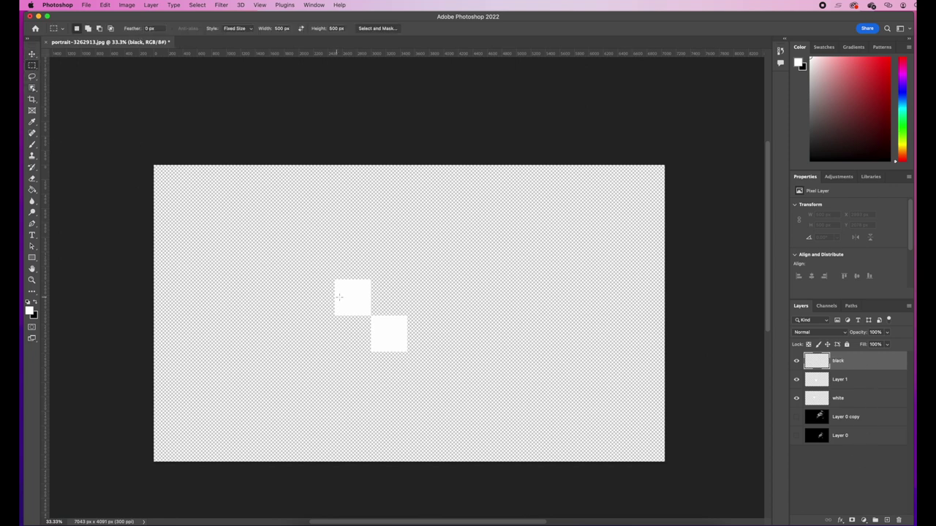
click(371, 281)
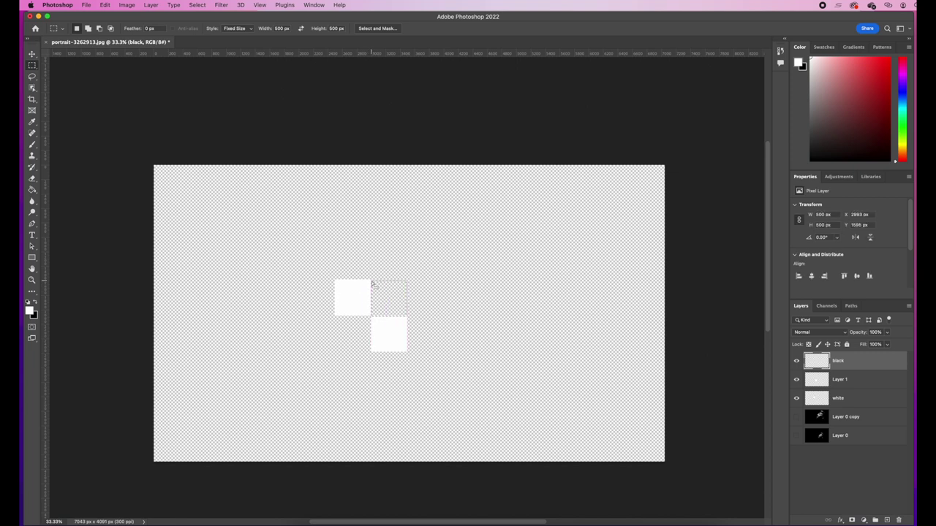
key(g)
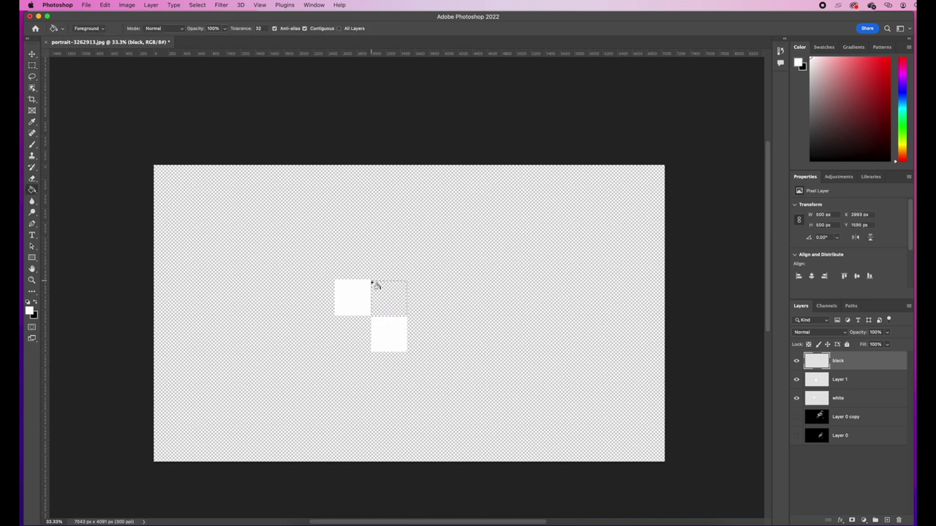
click(36, 304)
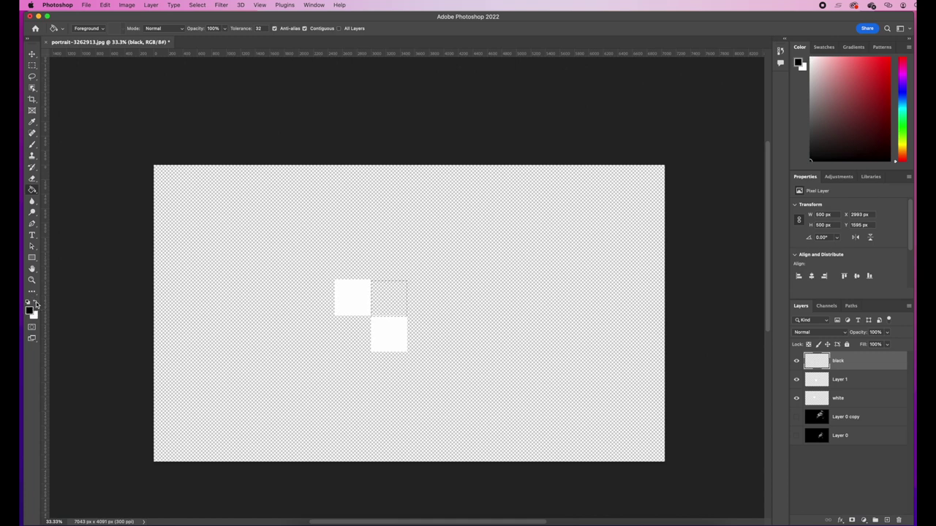
click(396, 302)
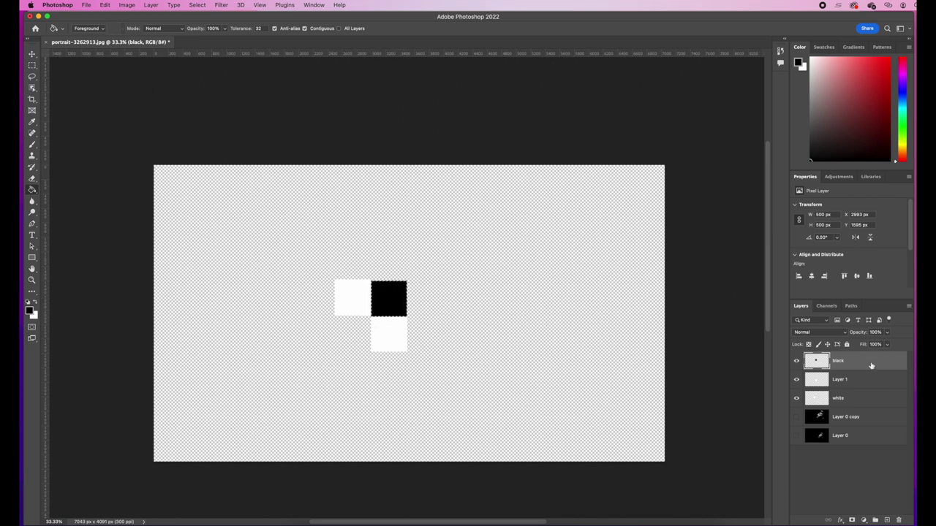
key(super+j)
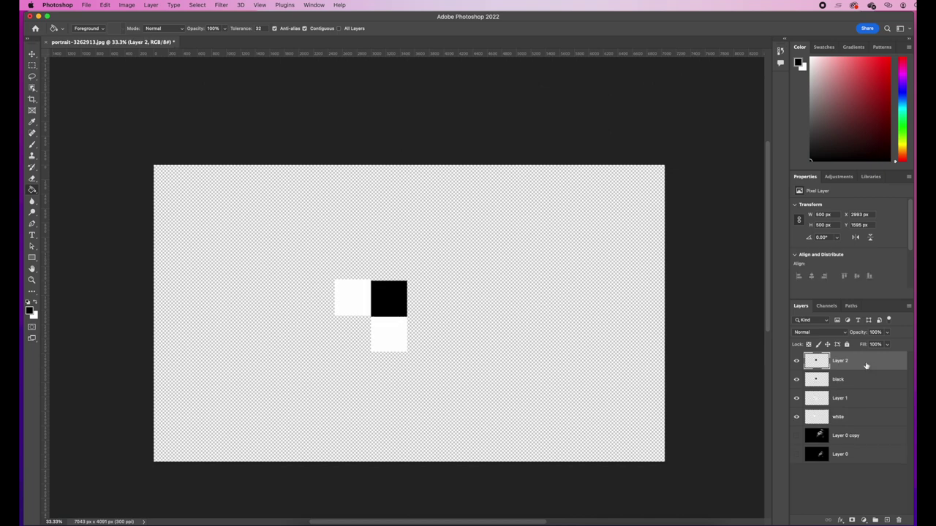
Move the black square copy to the lower-left slot and align it at 100% zoom.
key(v)
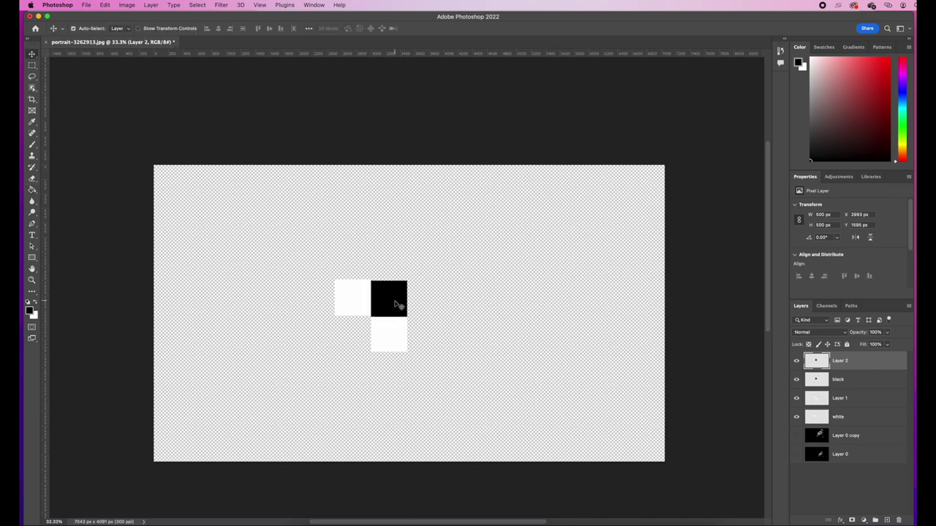
drag(390, 304, 359, 334)
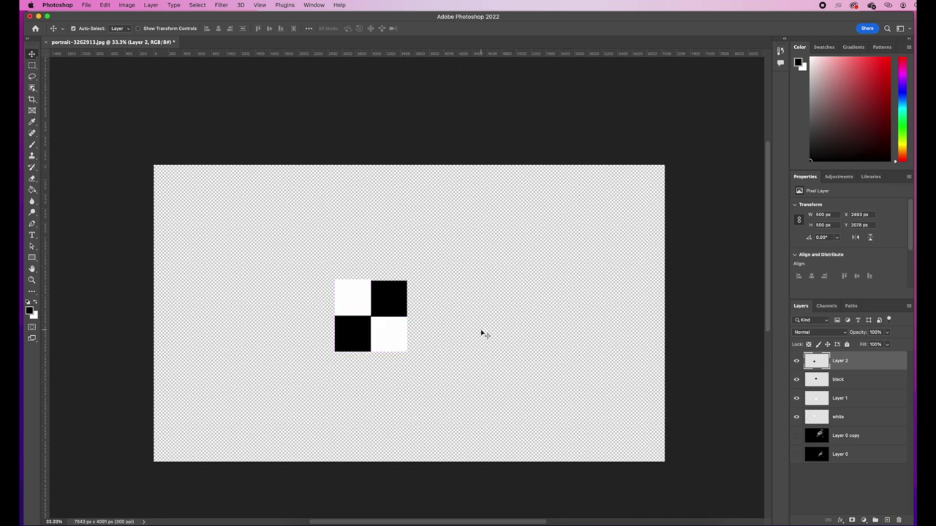
key(super+1)
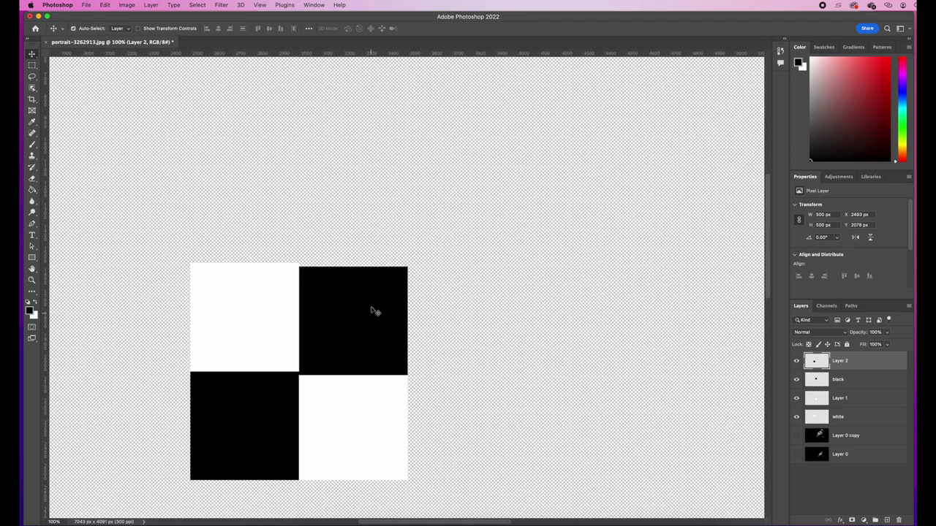
drag(351, 328, 351, 324)
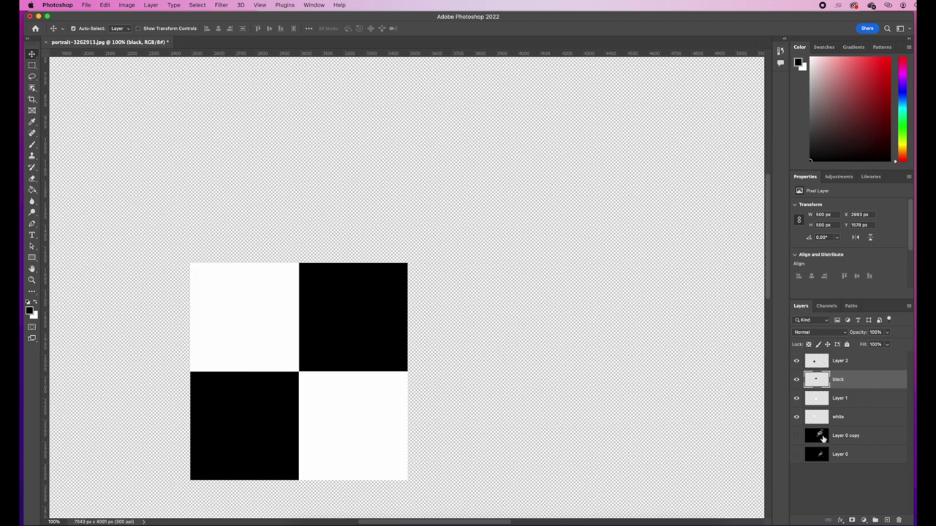
Merge Layer 2 down through white into one 2×2 checker tile layer.
click(877, 362)
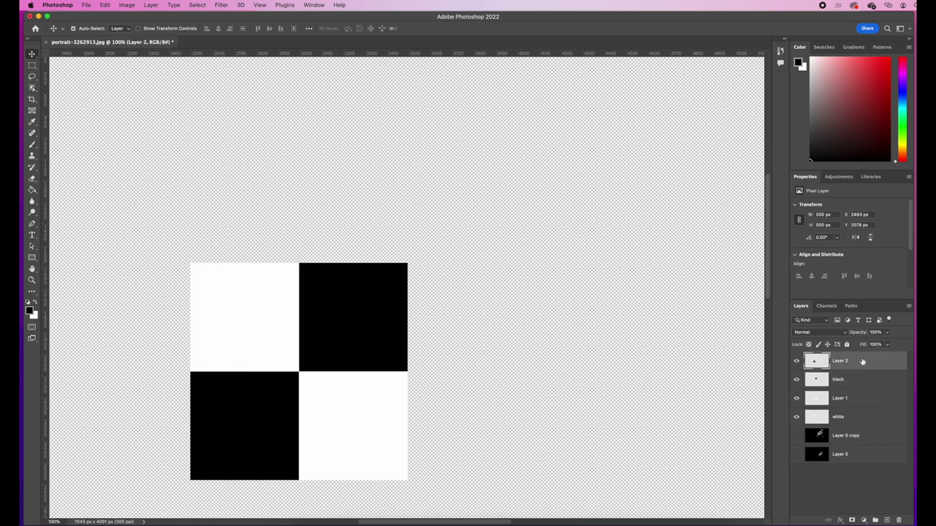
shift+click(871, 421)
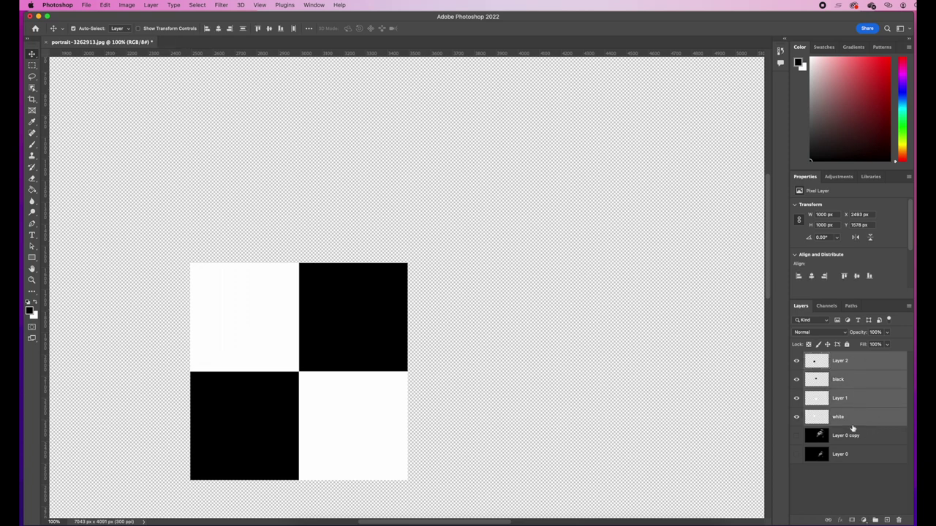
key(super+e)
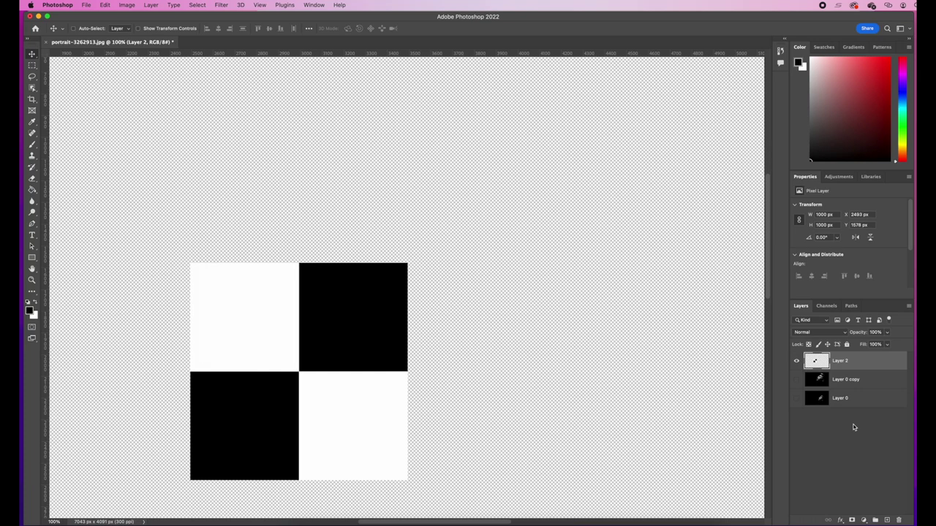
key(super+minus)
key(super+minus)
key(super+minus)
key(super+minus)
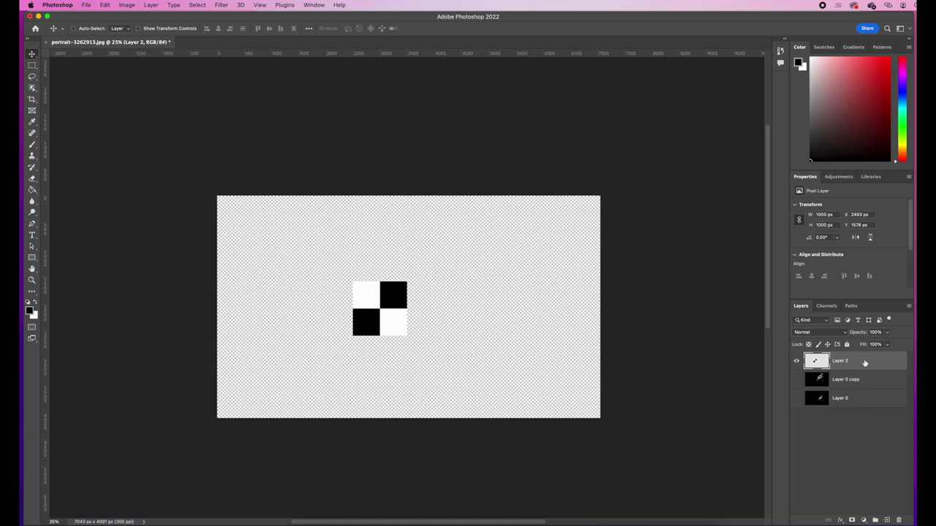
Make three copies of the checker tile layer.
key(super+j)
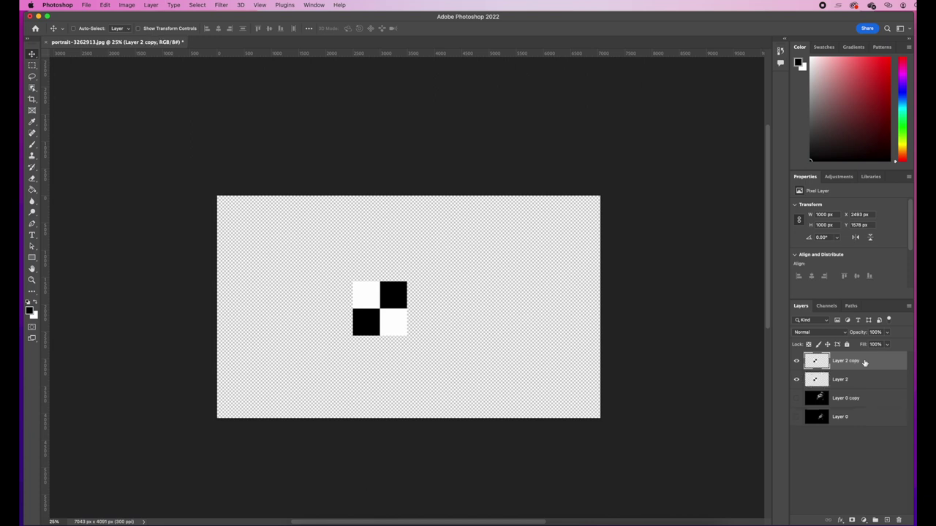
key(super+j)
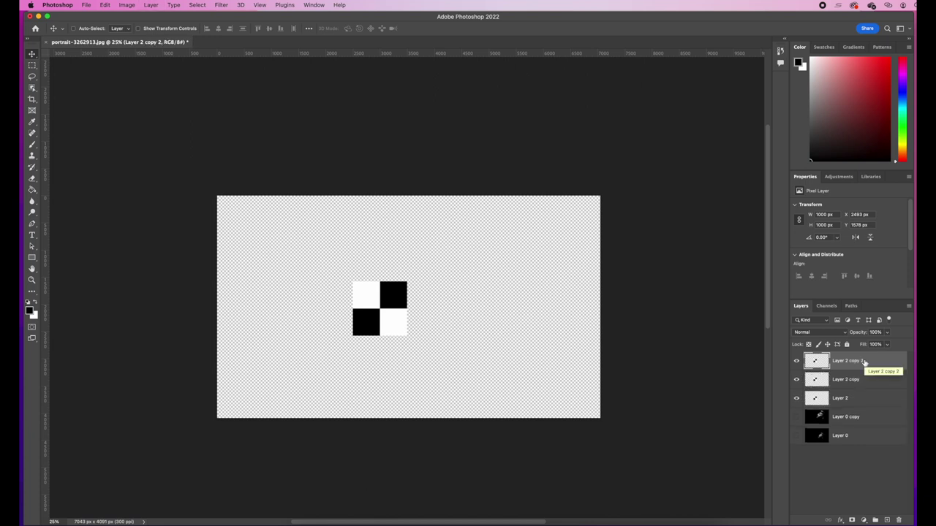
key(super+j)
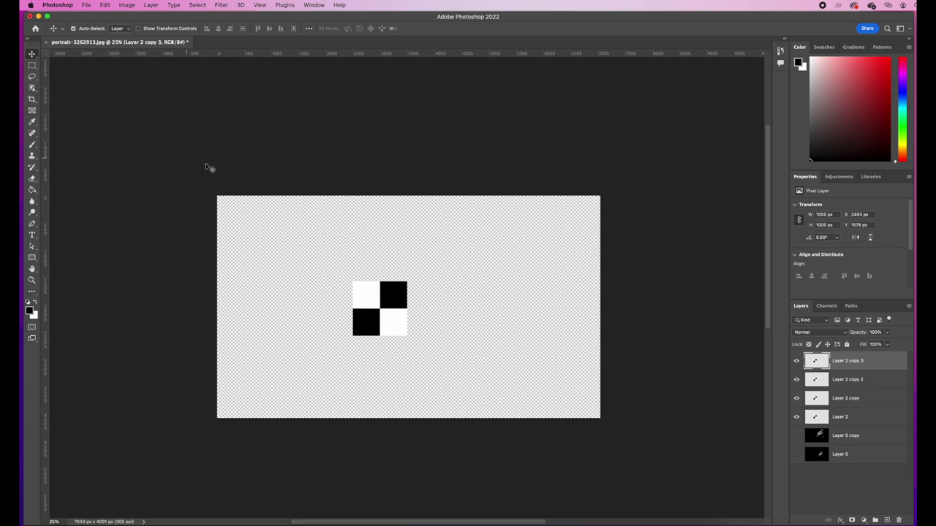
Arrange the copies right, below and diagonally into a 4×4 checkerboard, then select all four tile layers.
drag(386, 313, 437, 312)
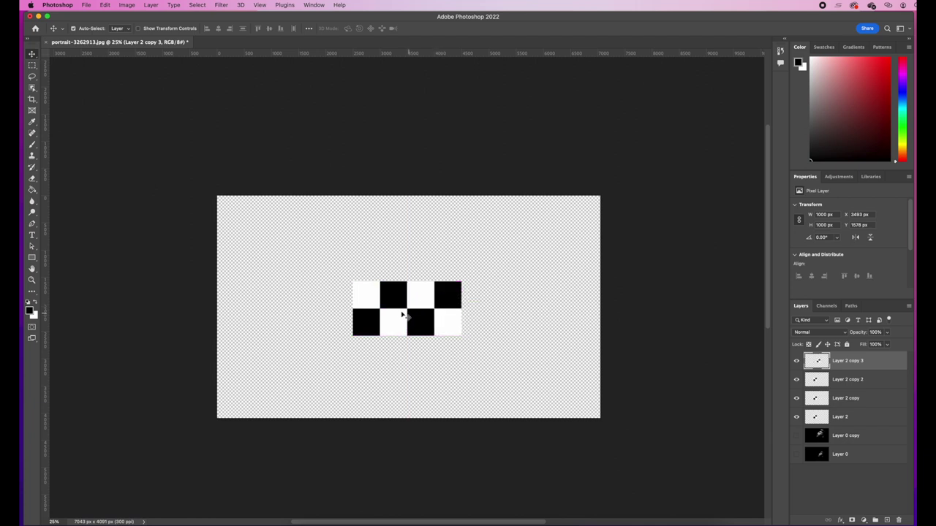
drag(365, 306, 370, 361)
click(373, 303)
drag(373, 303, 429, 359)
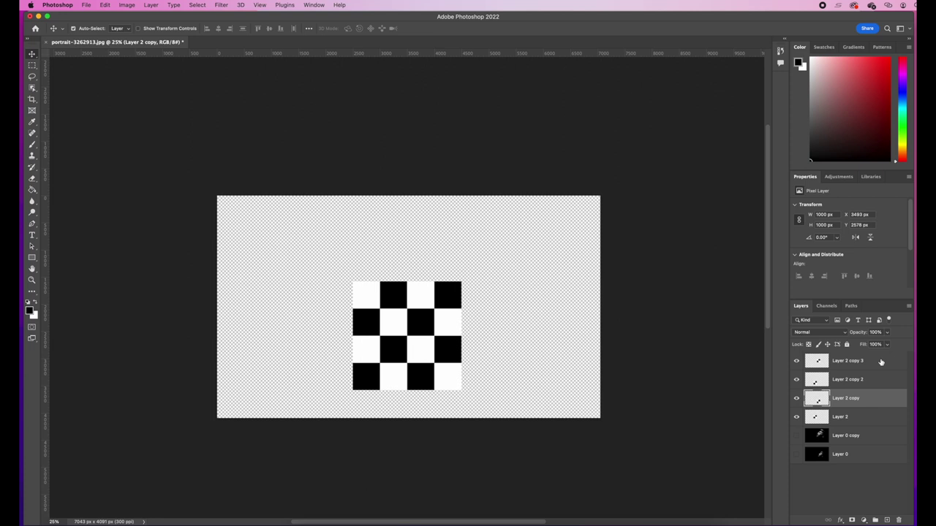
click(881, 362)
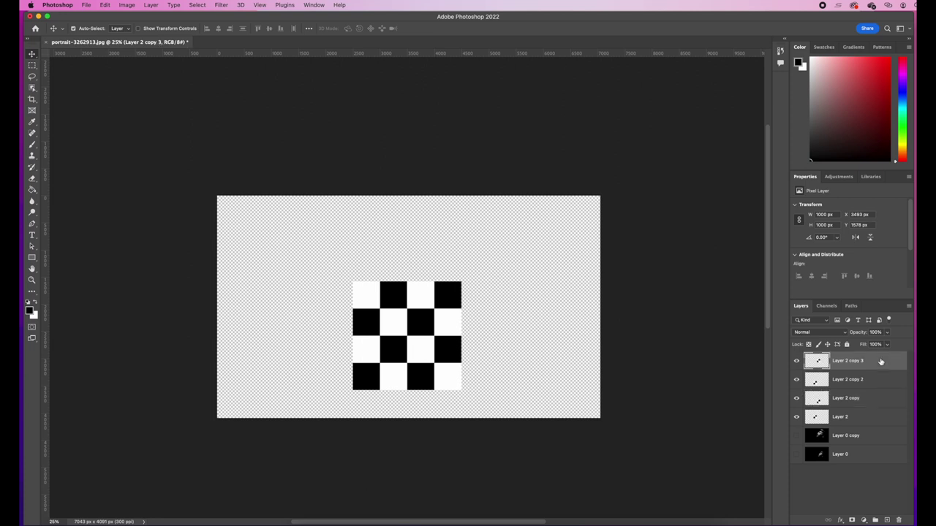
shift+click(874, 418)
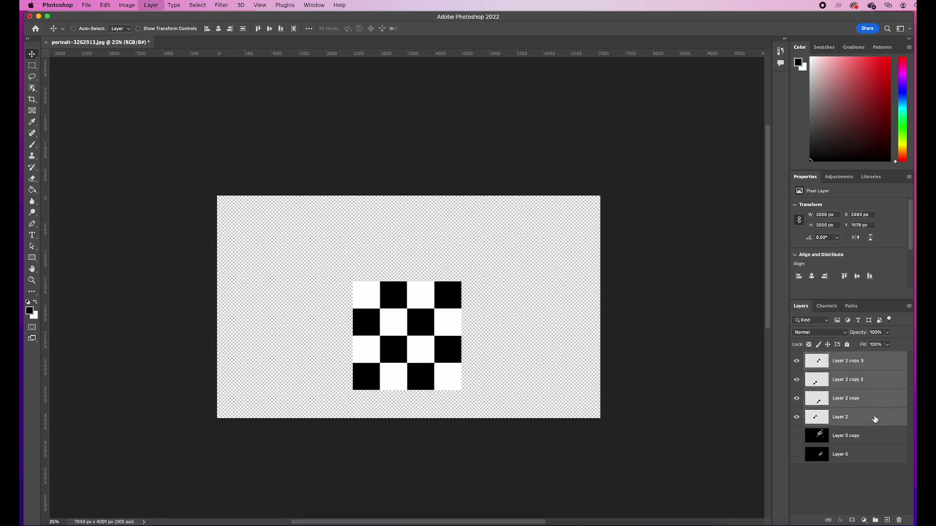
Merge the four tiles, then duplicate and extend the checkerboard up and right, merging the copies.
key(super+e)
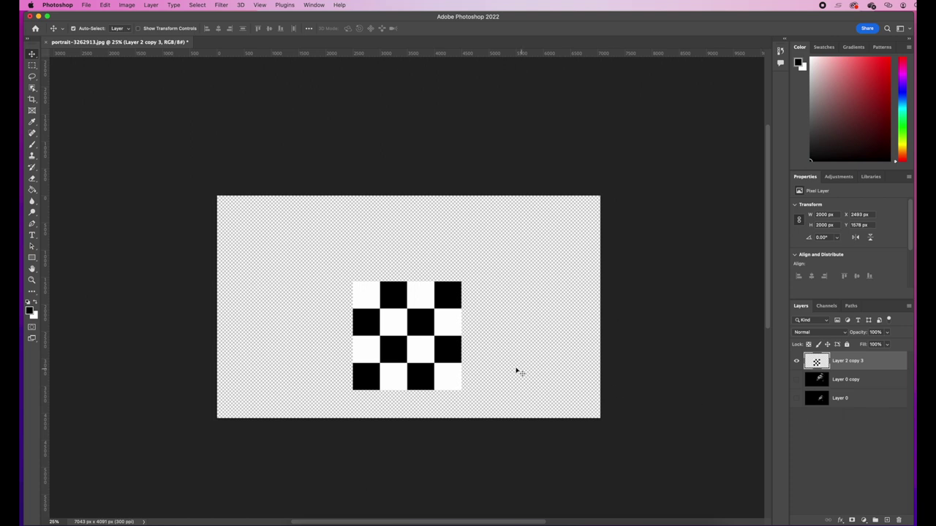
key(super+j)
key(super+j)
key(super+j)
drag(417, 329, 524, 322)
drag(399, 344, 512, 238)
shift+click(849, 417)
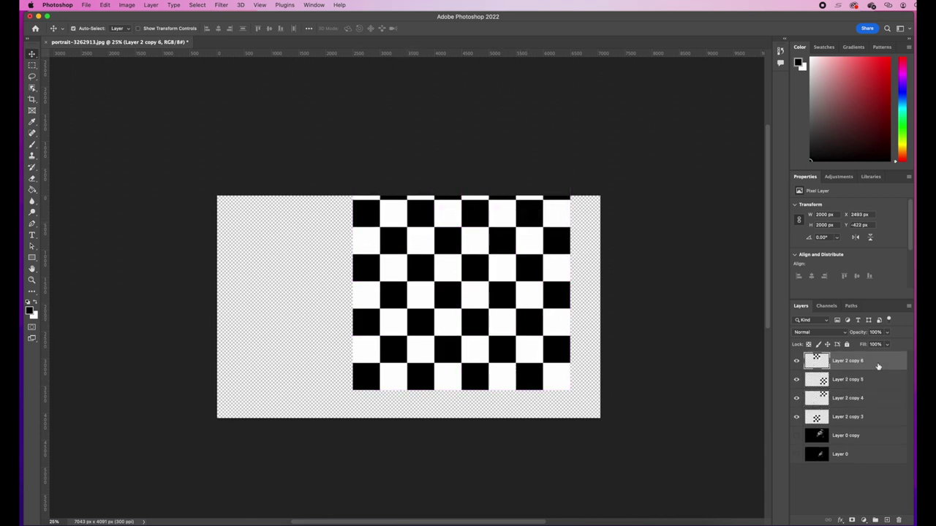
key(super+e)
drag(469, 285, 523, 253)
Duplicate the larger checkerboard to the lower left and right, merging everything into Layer 2 copy 9.
key(super+j)
key(super+j)
key(super+j)
drag(387, 212, 383, 428)
drag(253, 212, 446, 429)
click(878, 365)
shift+click(870, 416)
key(super+e)
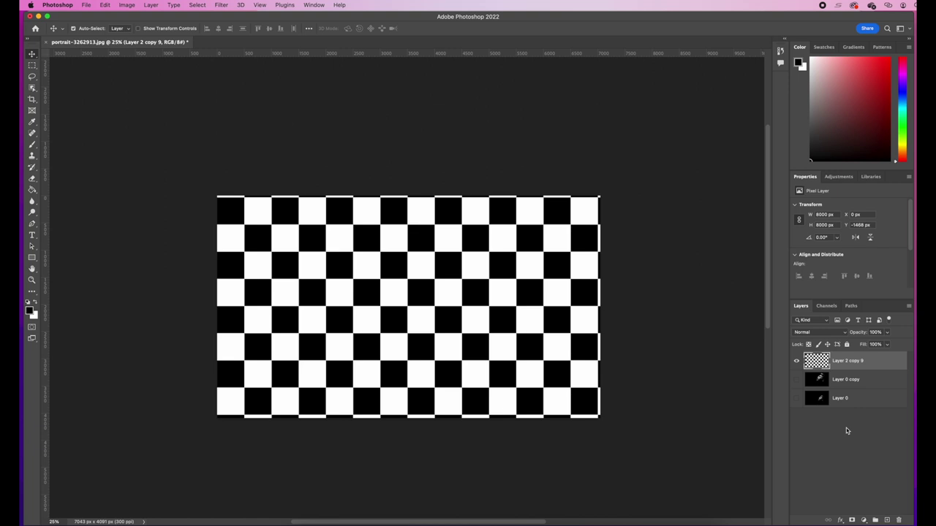
Show Layer 0 copy, set checkerboard Layer 2 copy 9 to 52% opacity, and start Free Transform.
click(796, 381)
click(888, 333)
click(870, 345)
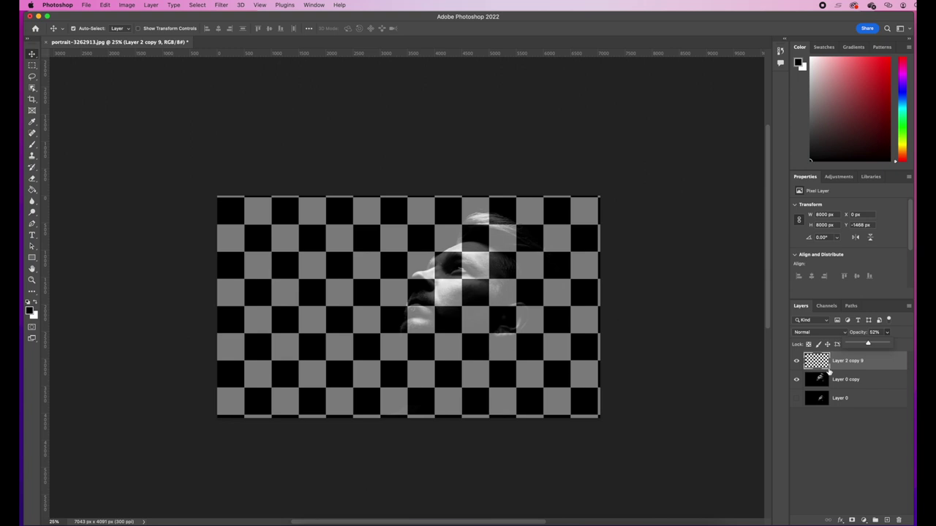
key(ctrl+t)
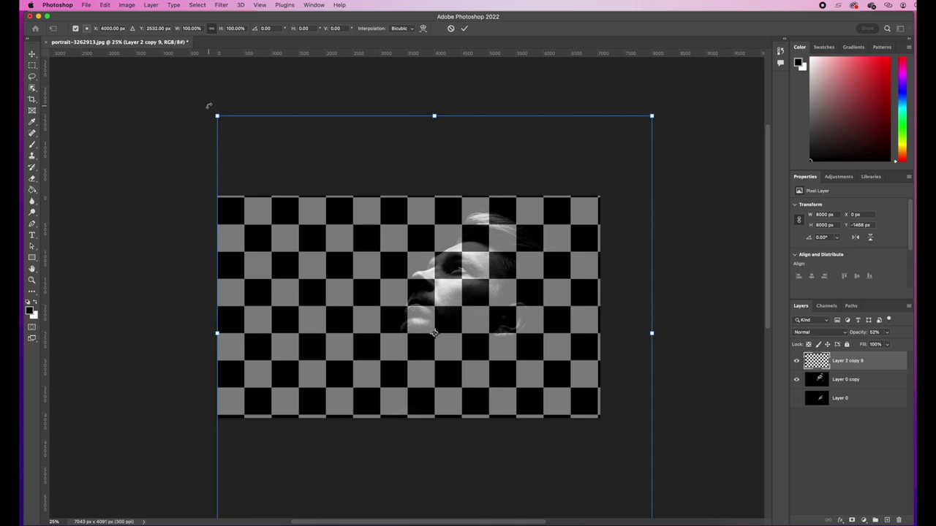
Rotate the checkerboard 45° into diamonds, centre and commit it, then hide Layer 0 copy.
drag(208, 106, 127, 358)
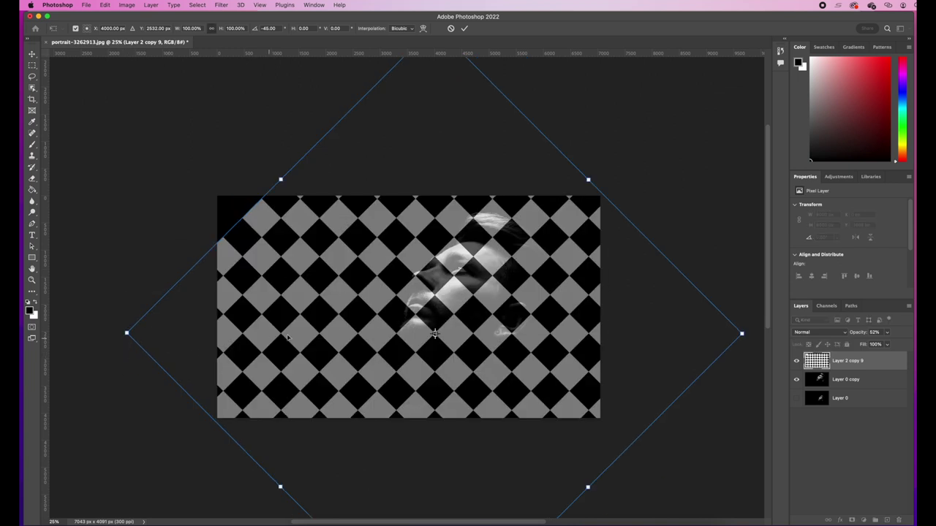
drag(350, 324, 319, 292)
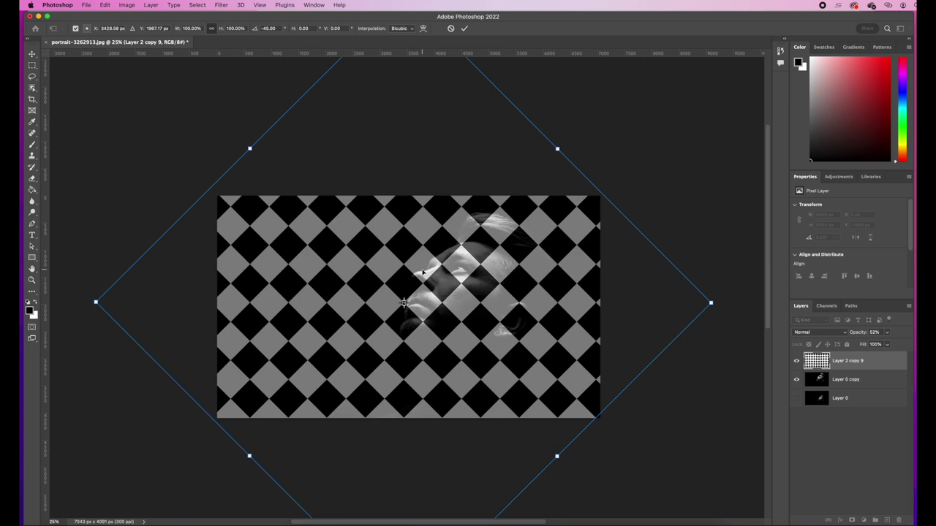
drag(464, 270, 461, 272)
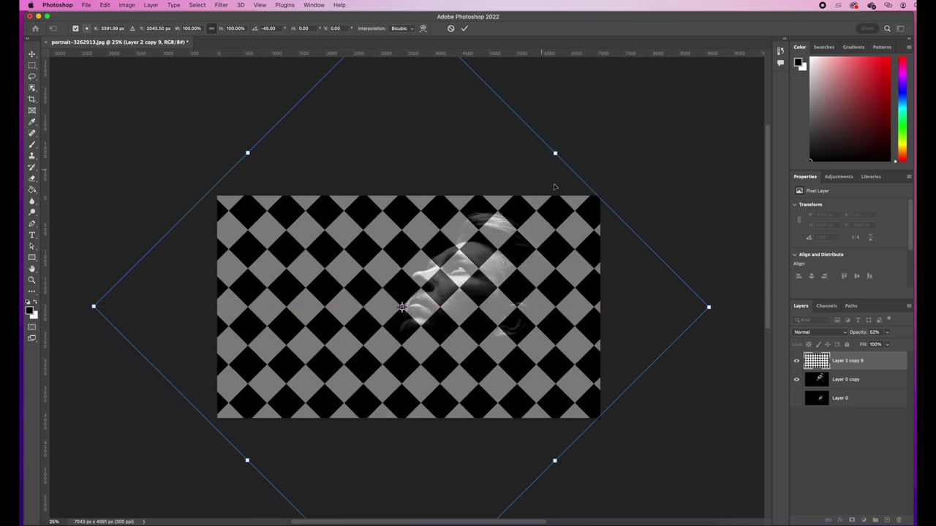
click(464, 28)
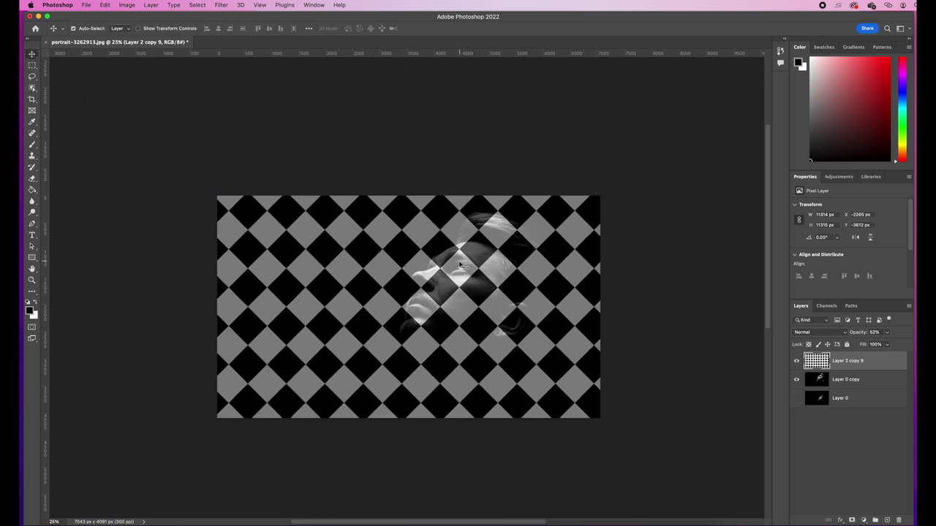
click(797, 380)
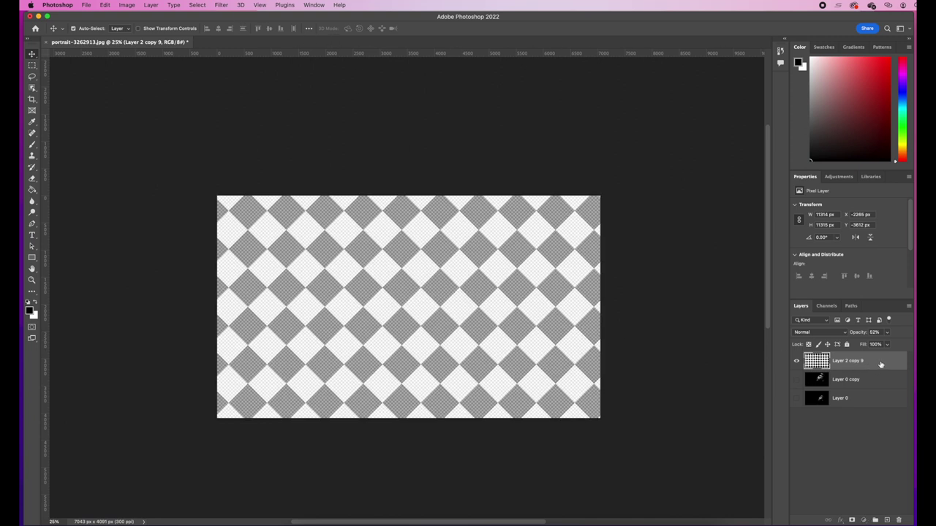
Select the checkerboard's highlights with Select > Color Range.
click(197, 5)
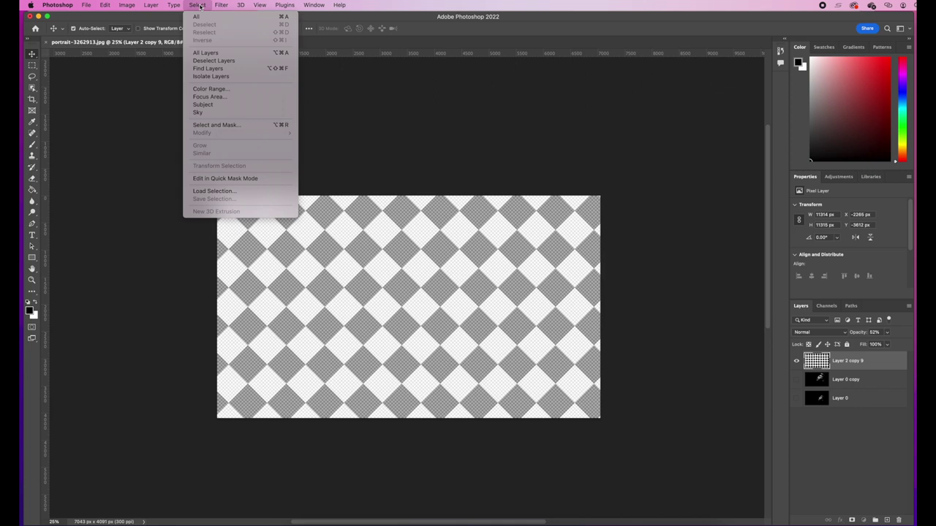
click(219, 88)
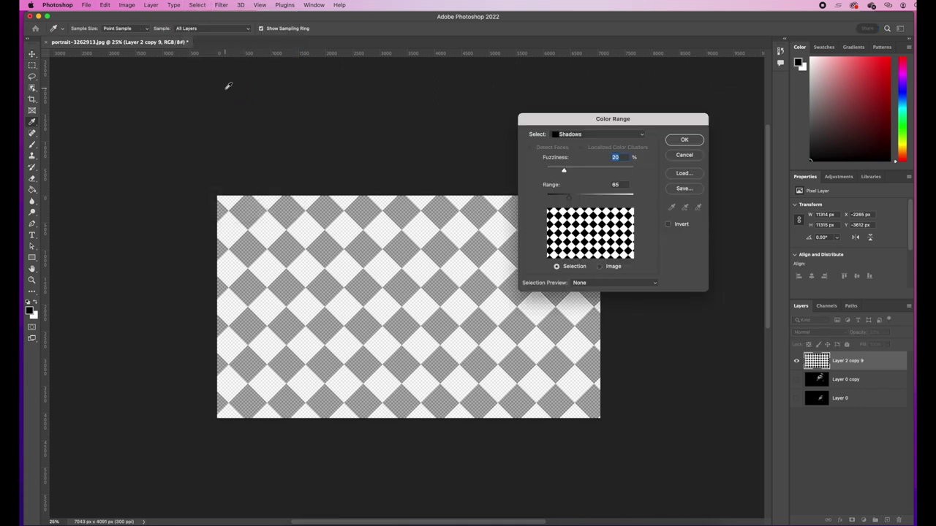
click(597, 136)
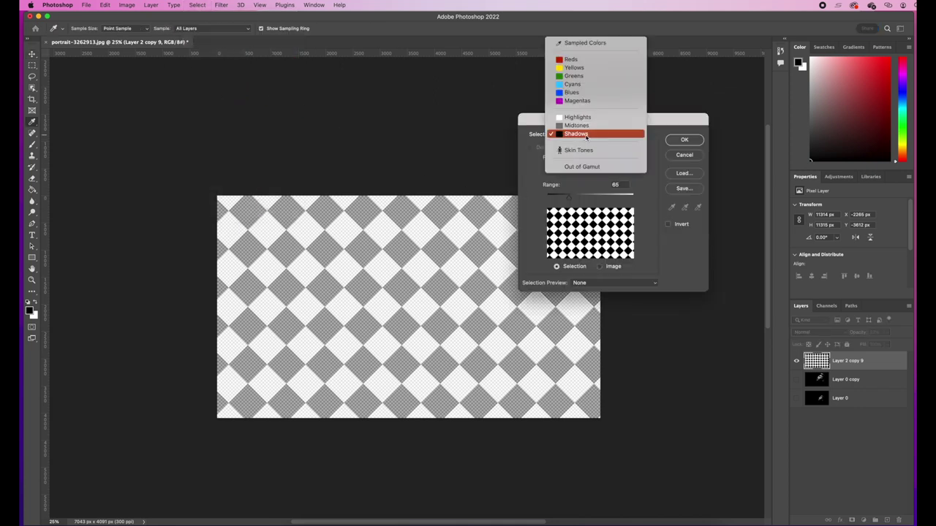
click(576, 117)
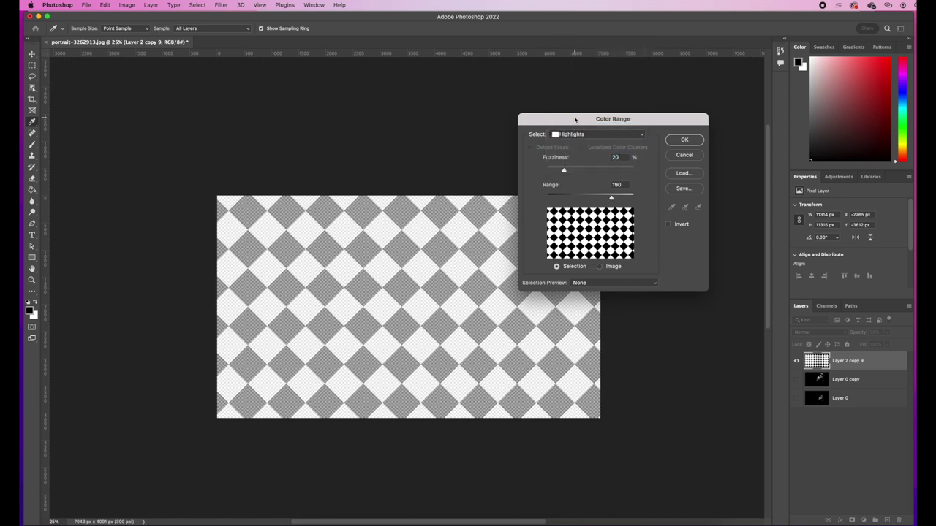
click(685, 139)
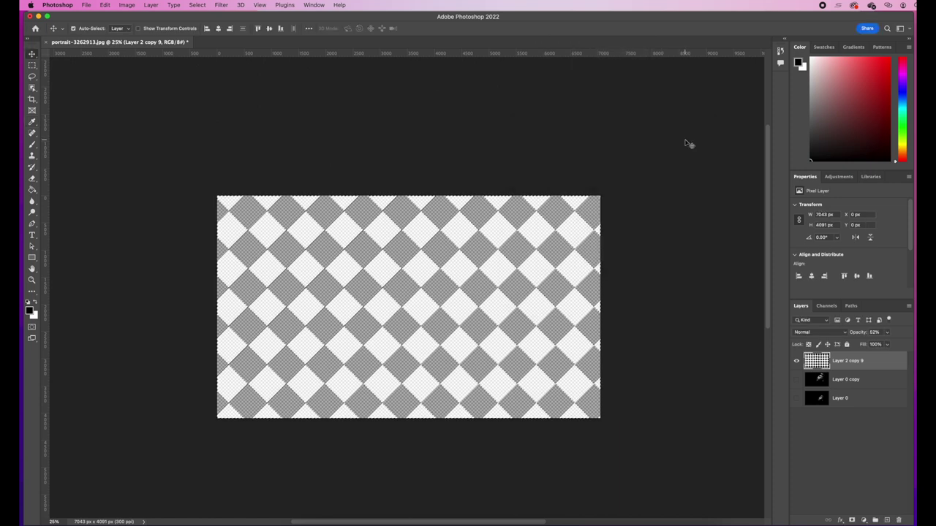
Hide the checkerboard and add the selection as a layer mask on visible Layer 0 copy.
click(796, 361)
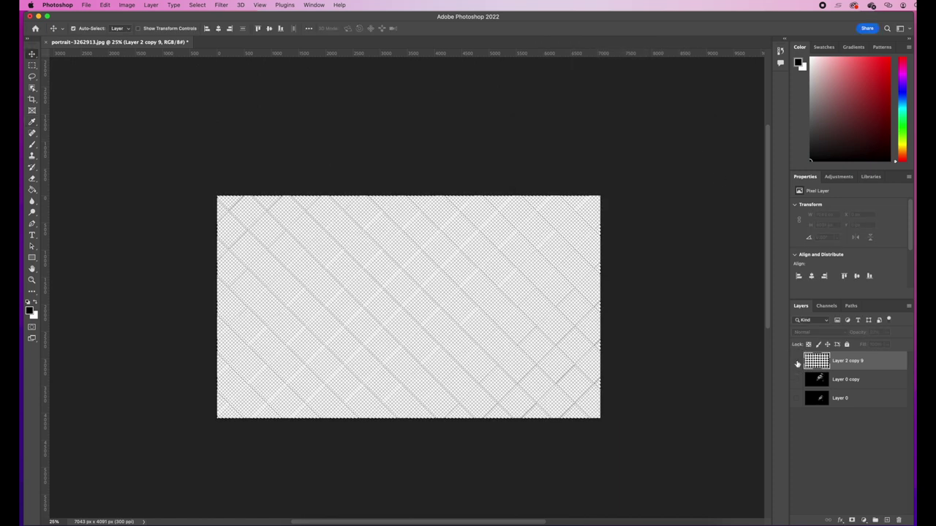
click(835, 380)
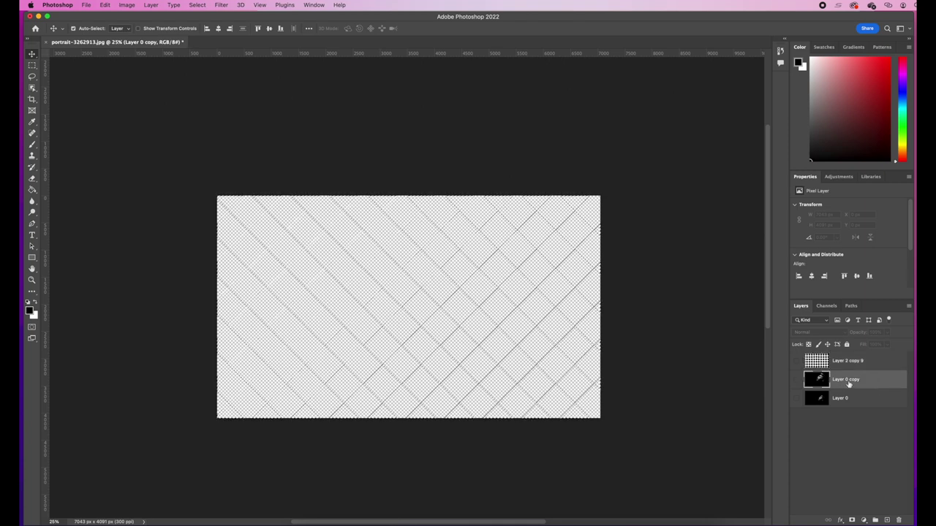
click(796, 380)
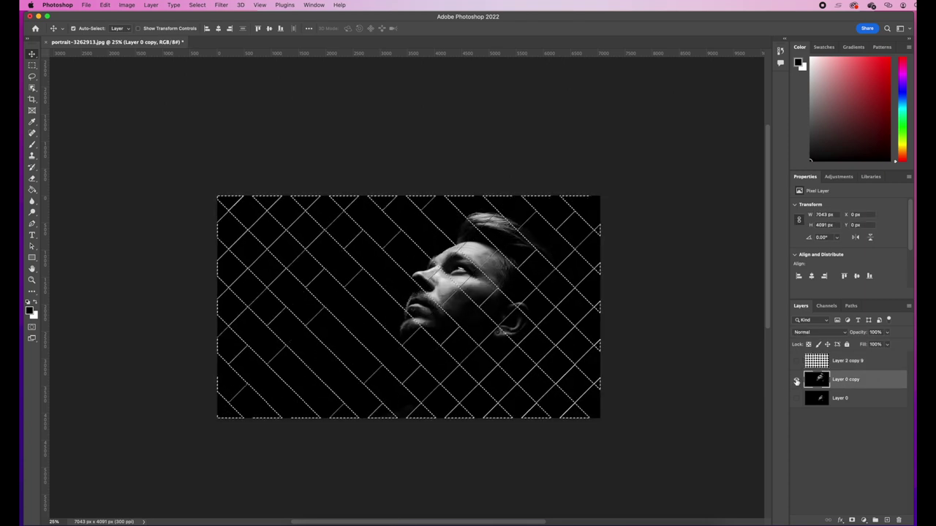
click(852, 521)
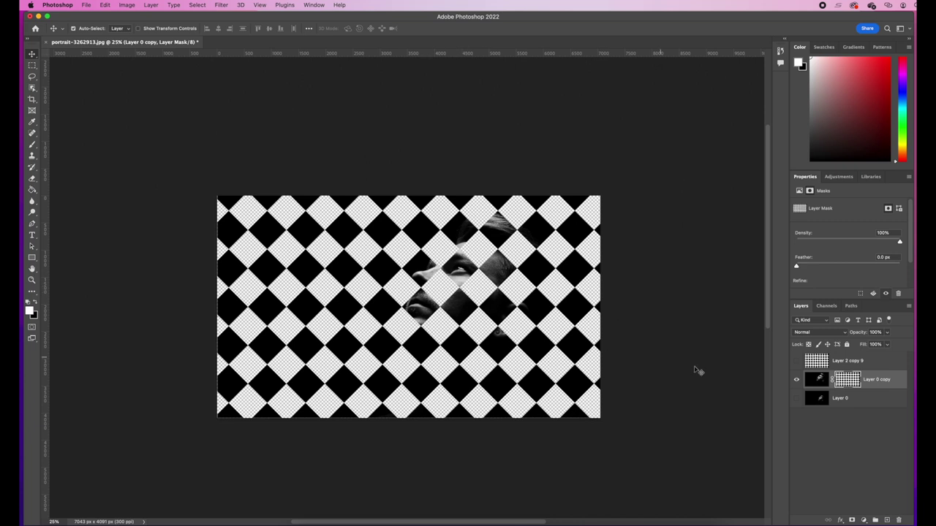
Show Layer 0 and move the masked Layer 0 copy about 2257 px left, targeting its pixels.
click(796, 400)
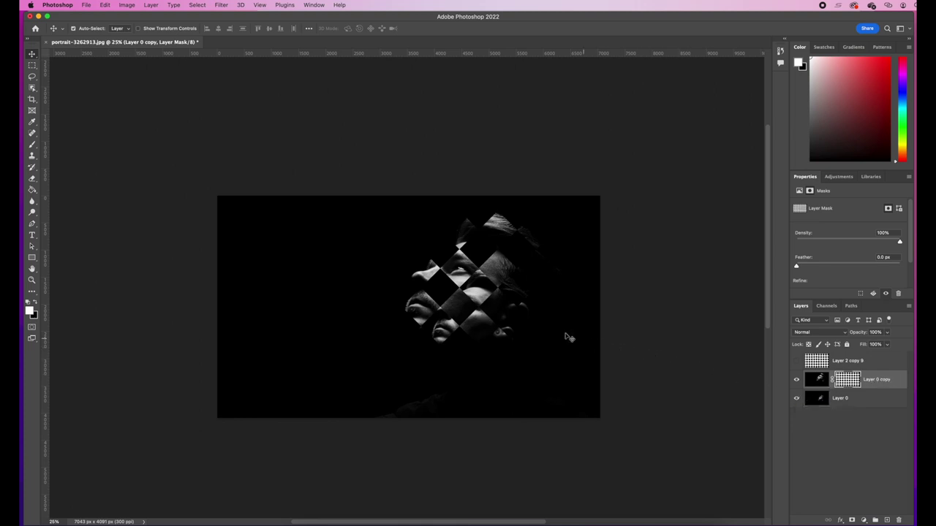
drag(461, 267, 437, 268)
drag(406, 268, 333, 273)
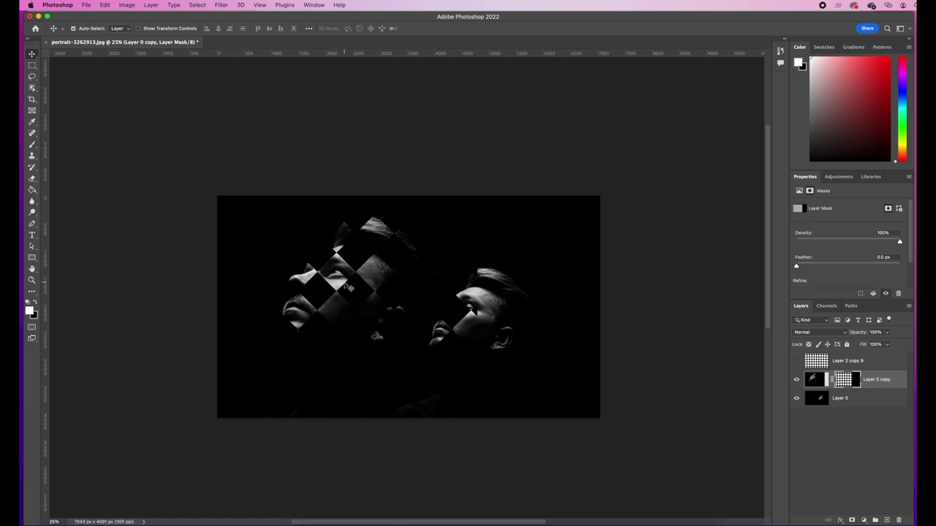
click(895, 384)
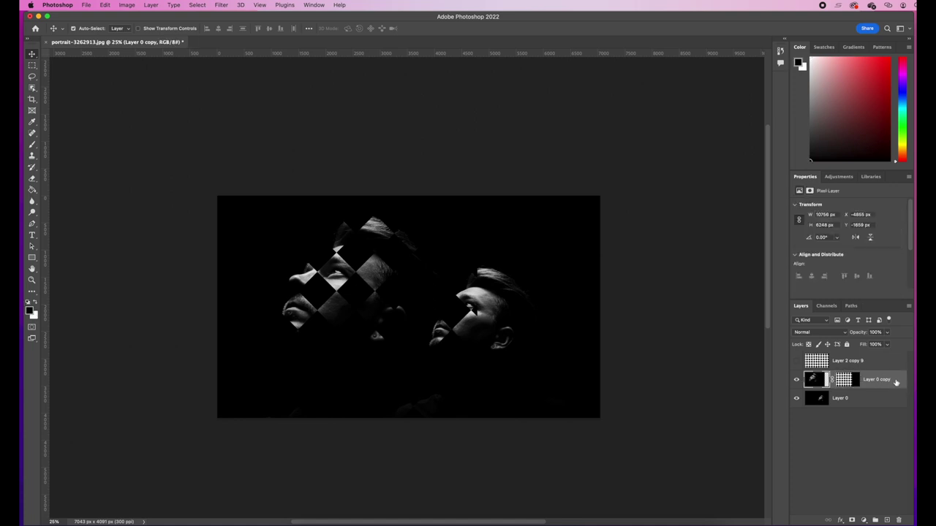
Duplicate the masked portrait as Layer 0 copy 2 and hide Layer 0.
key(super+j)
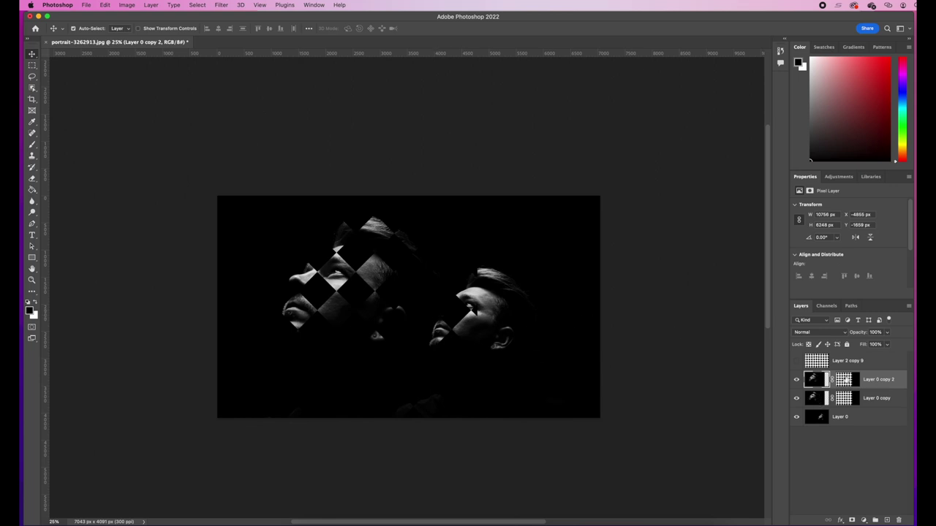
click(796, 417)
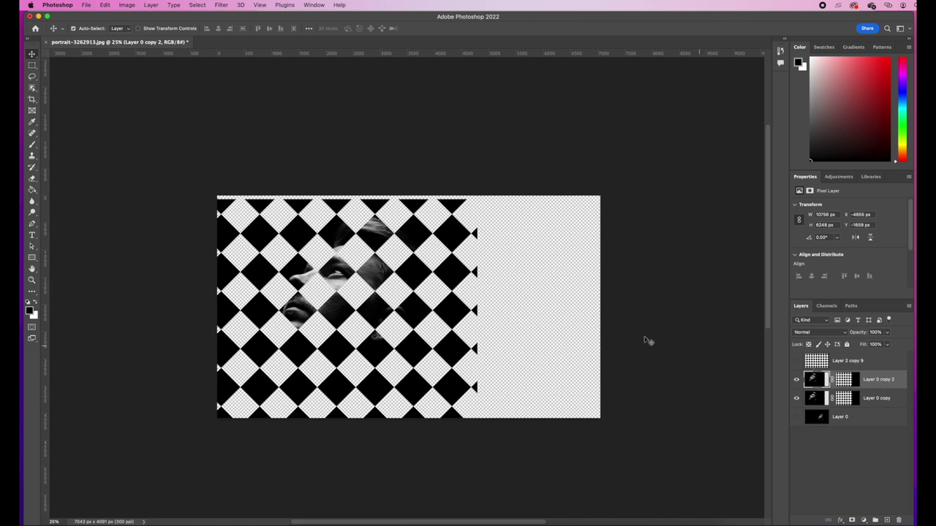
click(127, 5)
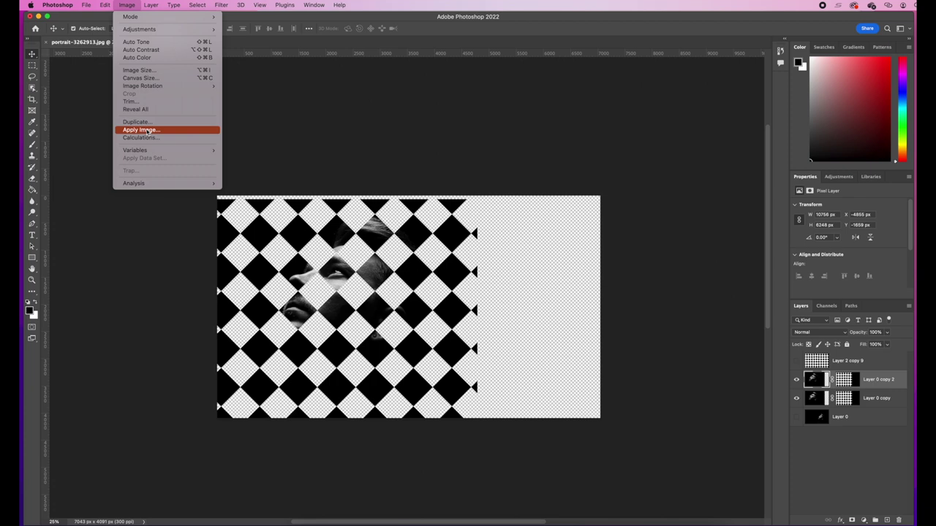
Flip Layer 0 copy 2 horizontally and slide it about 2362 px right.
mouse_move(106, 7)
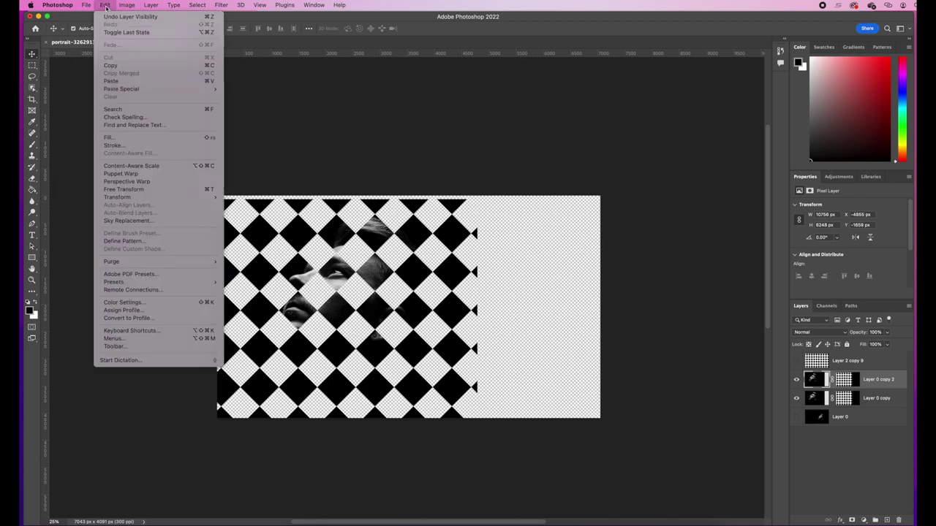
mouse_move(124, 199)
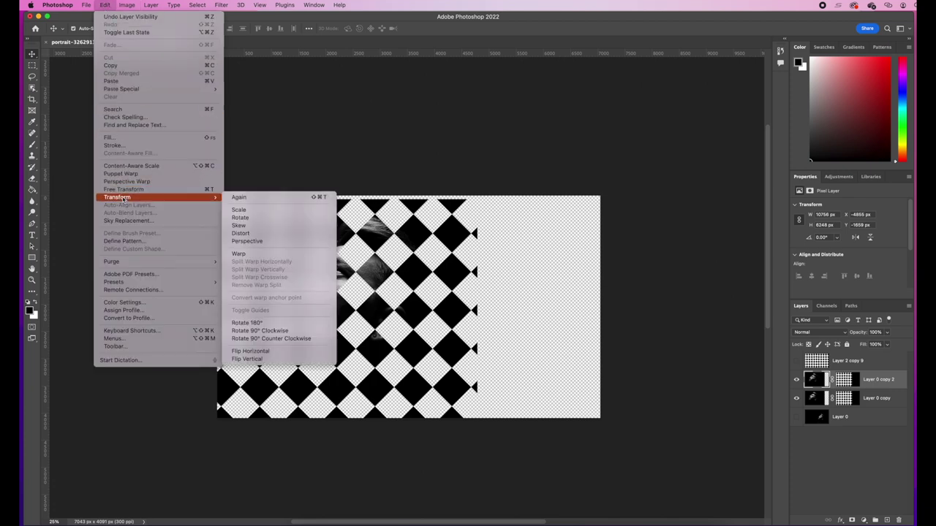
click(299, 353)
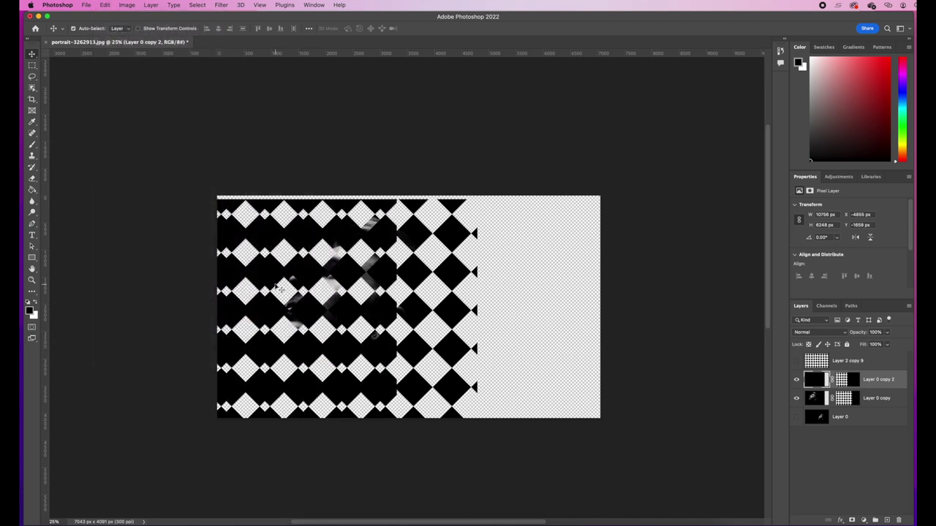
drag(270, 276, 468, 256)
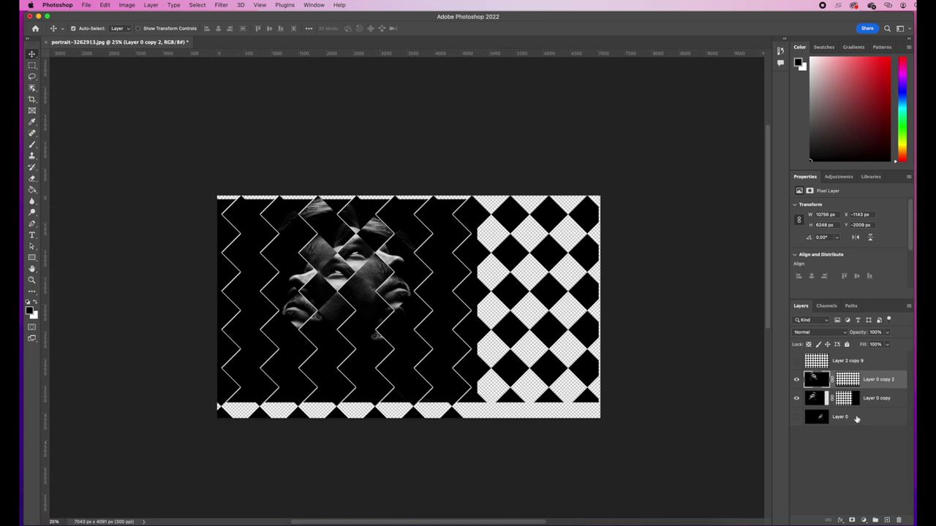
Add a new layer above Layer 0 named 'black' and fill it black with the Paint Bucket.
click(876, 418)
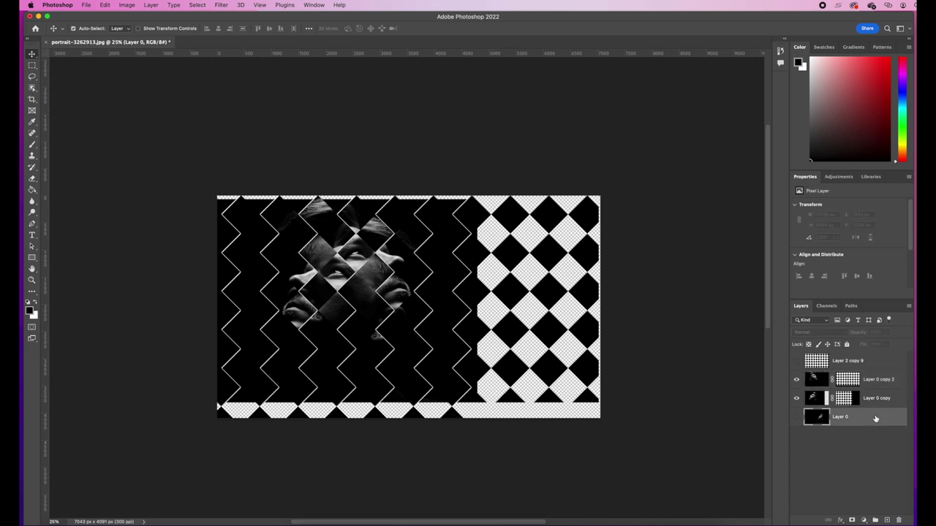
click(887, 520)
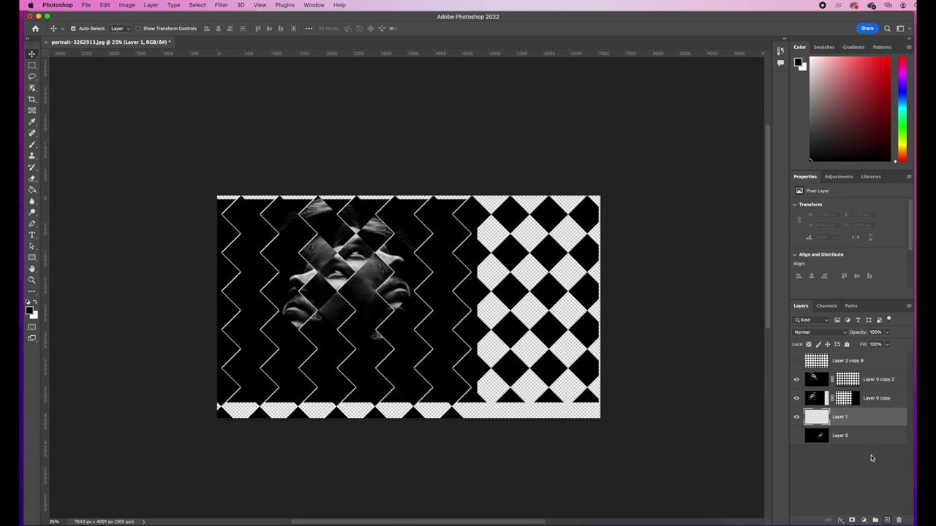
double_click(839, 417)
text(black)
key(Return)
click(31, 190)
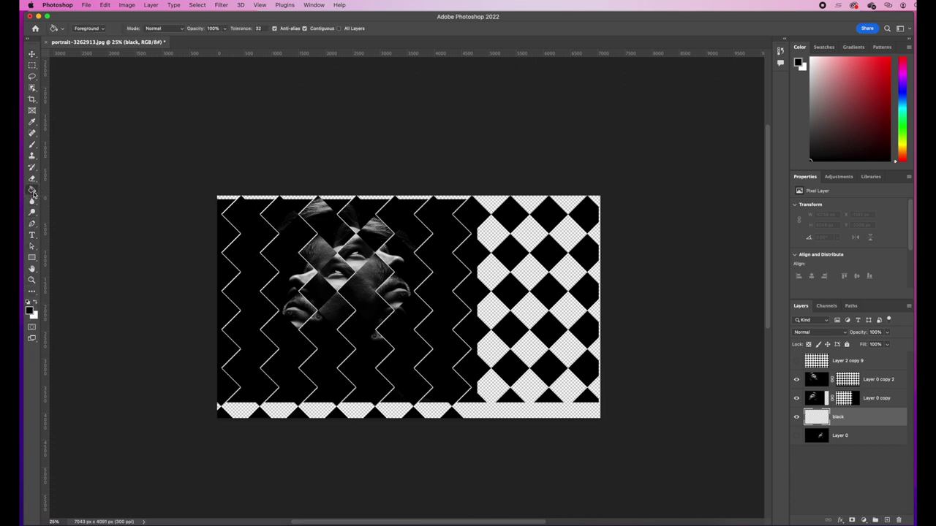
click(488, 313)
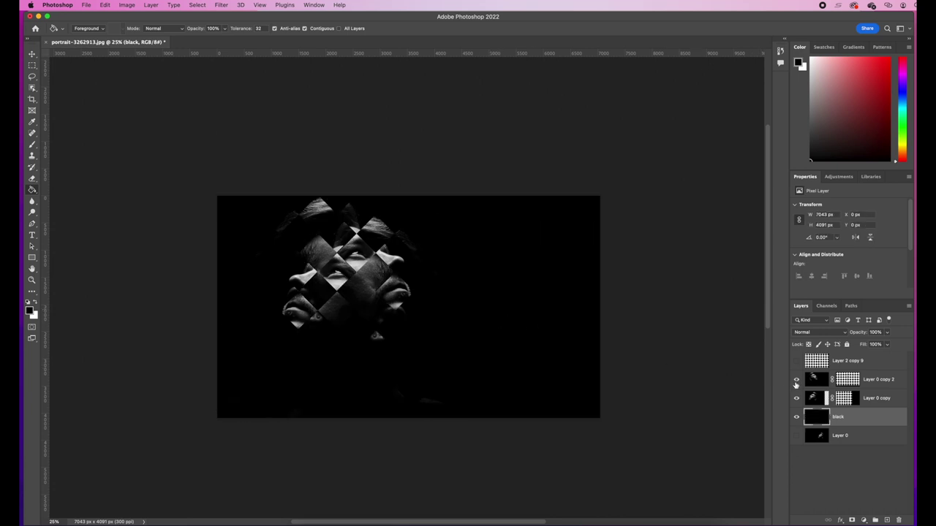
Select Layer 0 copy 2, bucket-fill the eye squares, then undo that fill.
click(898, 380)
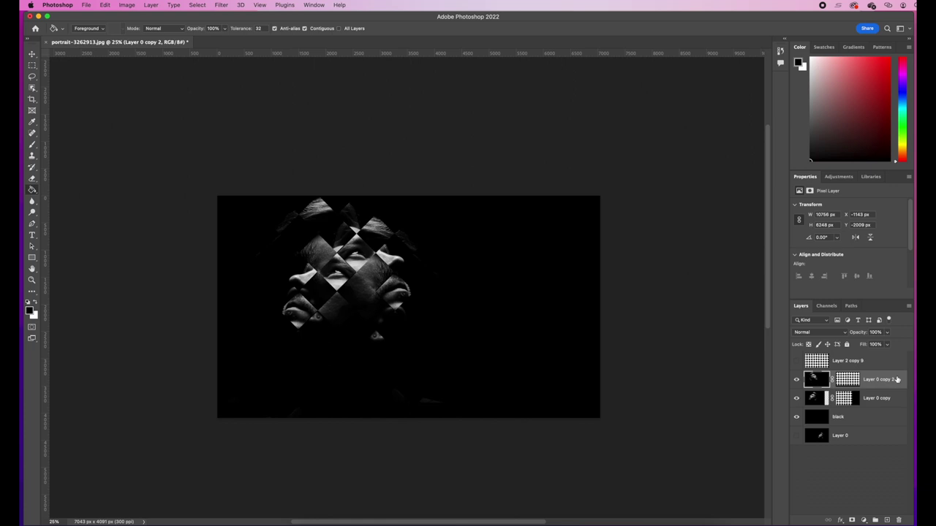
click(360, 283)
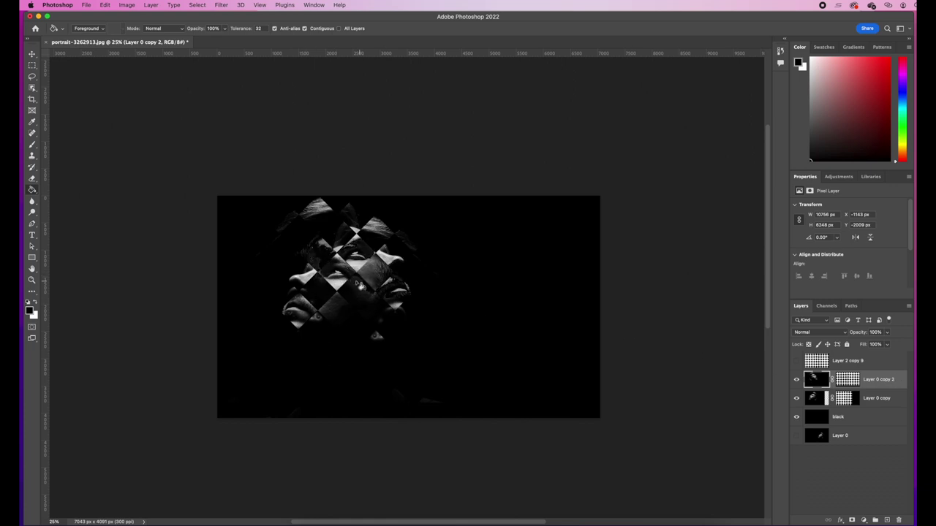
key(super+z)
Move Layer 0 copy and Layer 0 copy 2 to realign the face tiles, then select Layer 2 copy 9.
click(31, 54)
mouse_move(338, 280)
mouse_down()
mouse_move(327, 268)
mouse_move(338, 269)
mouse_move(337, 281)
mouse_up()
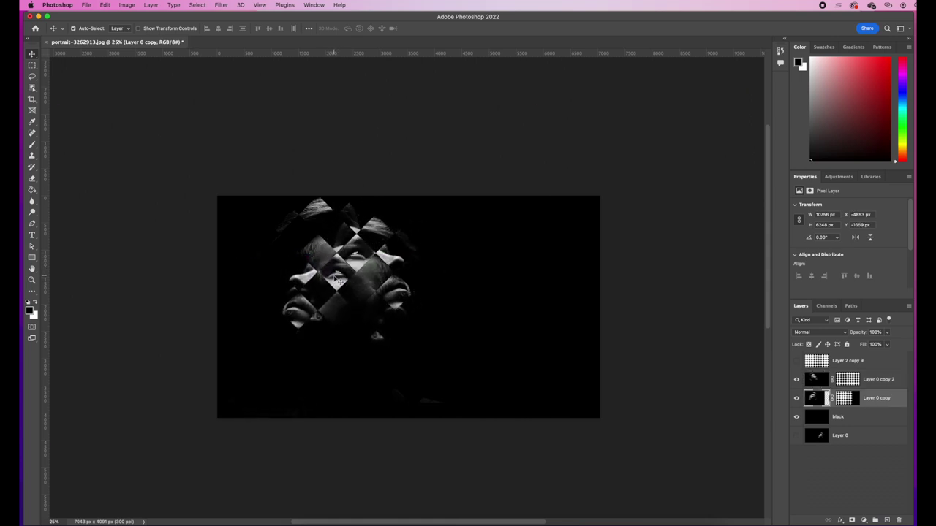
click(879, 380)
mouse_move(394, 259)
mouse_down()
mouse_move(401, 273)
mouse_move(424, 272)
mouse_move(395, 259)
mouse_up()
click(866, 470)
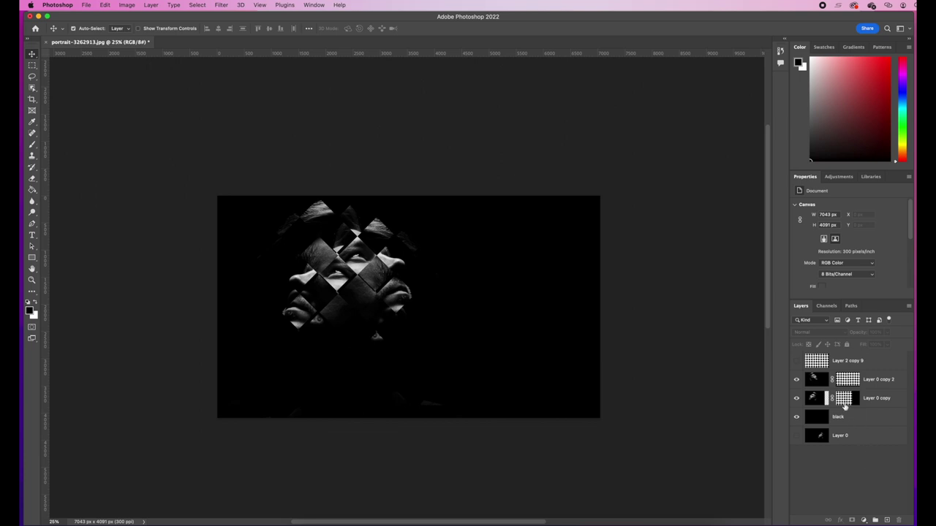
click(881, 366)
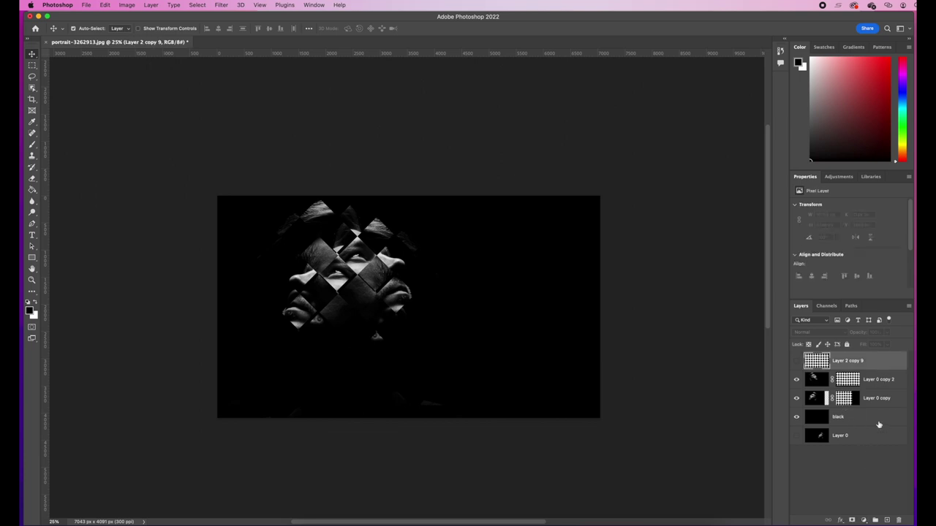
Add a Gradient Fill layer using the blue-grey to beige preset from the Grays group.
click(863, 520)
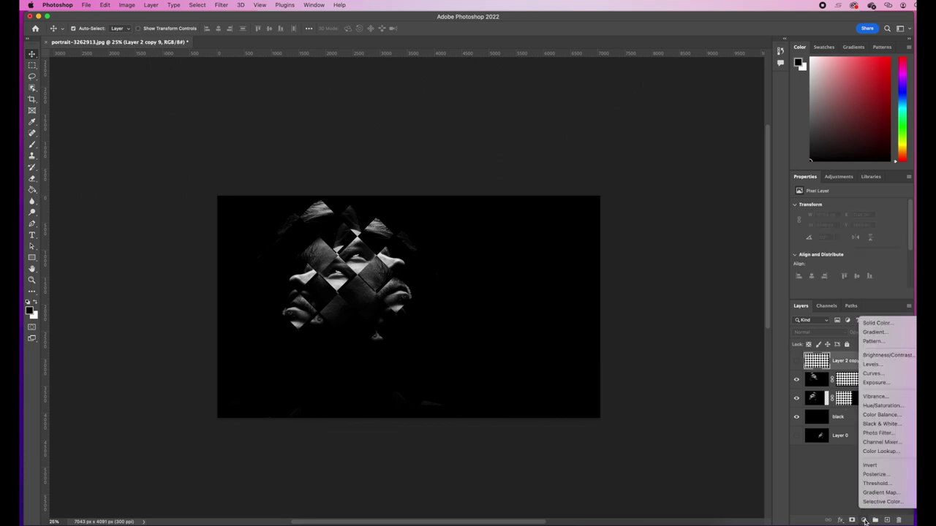
click(867, 333)
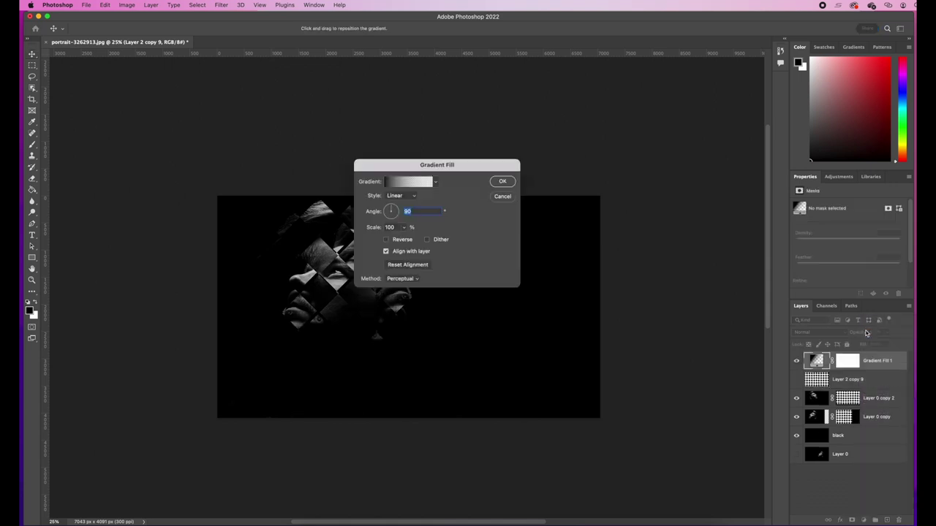
click(435, 182)
click(364, 249)
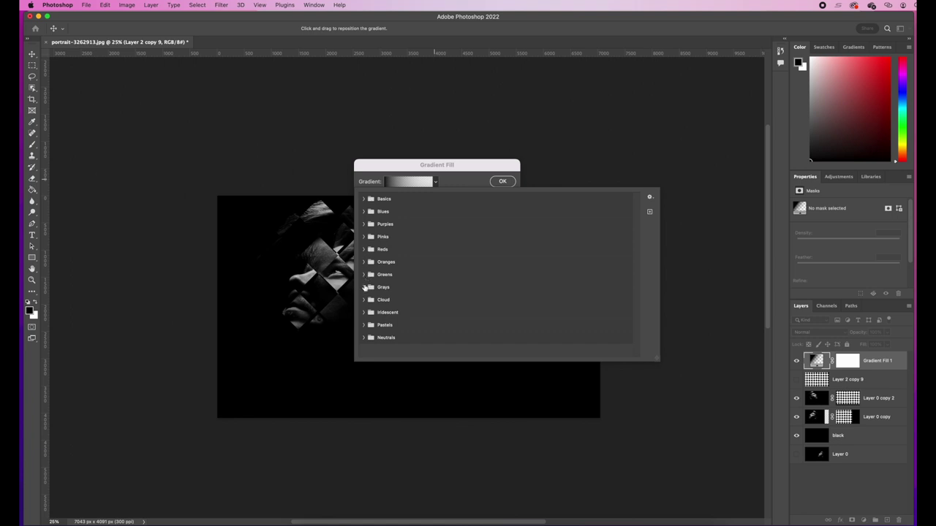
click(364, 287)
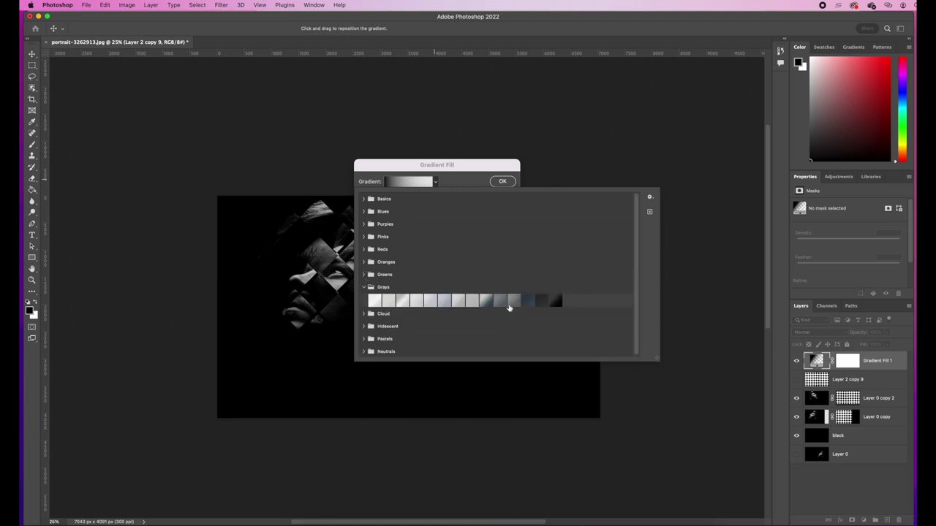
click(485, 301)
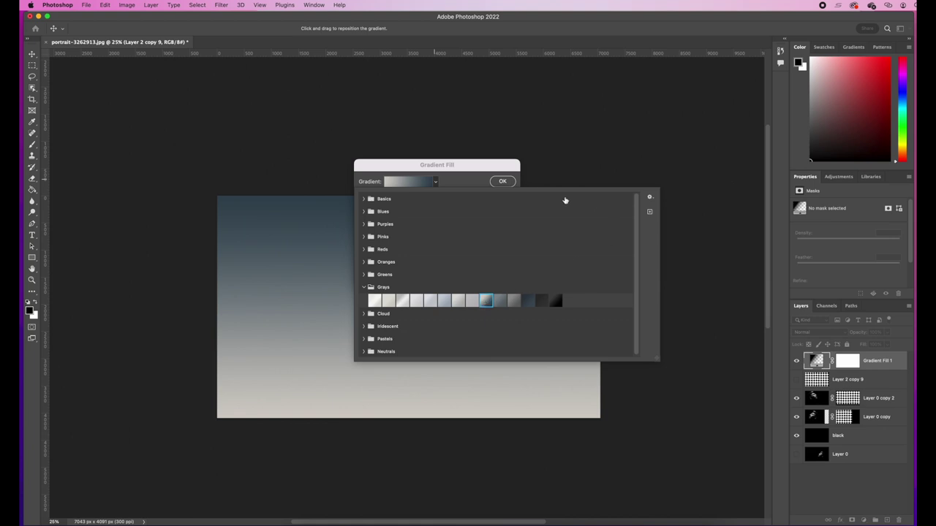
click(503, 181)
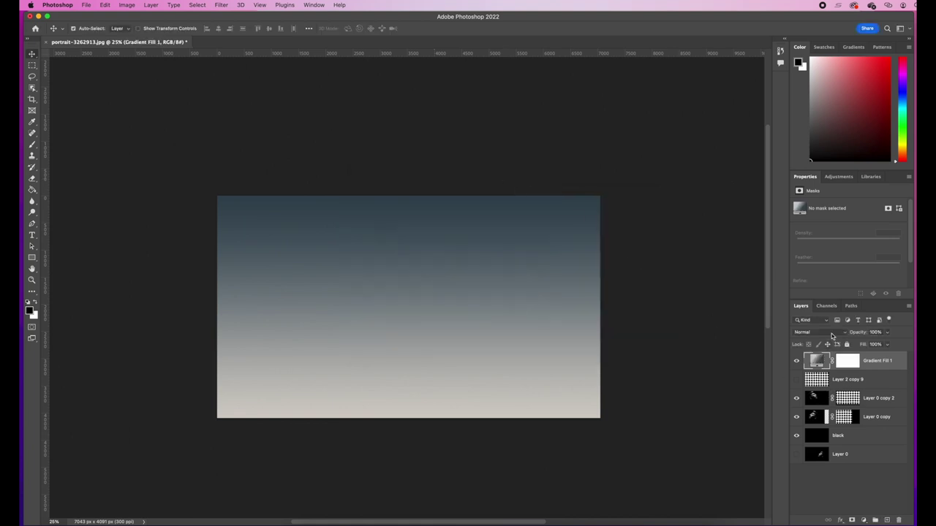
click(846, 333)
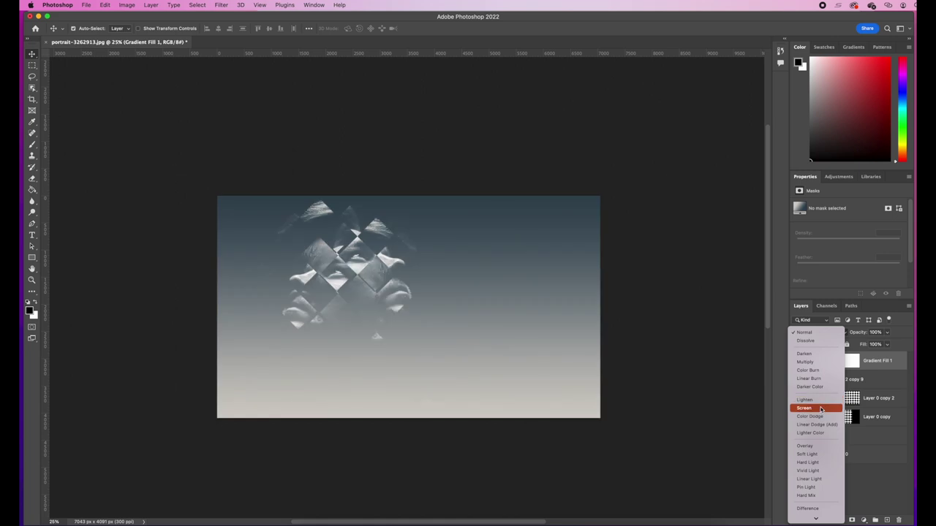
Set Gradient Fill 1 to Screen blending, then select Layer 0 copy 2 and Layer 0 copy.
click(820, 410)
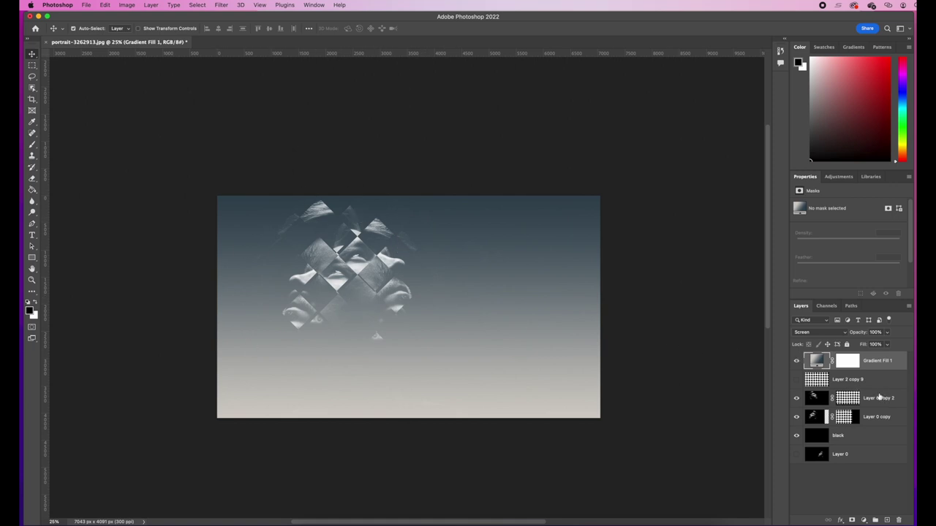
click(877, 396)
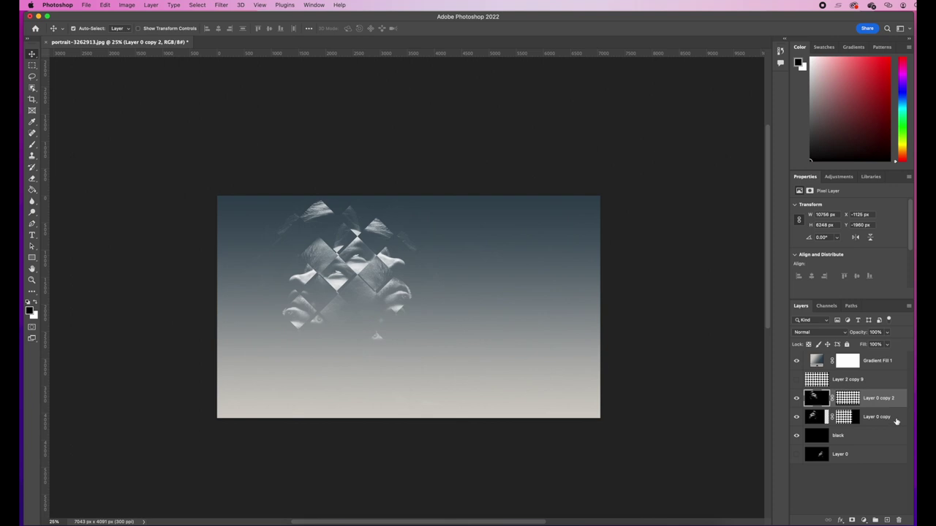
shift+click(877, 419)
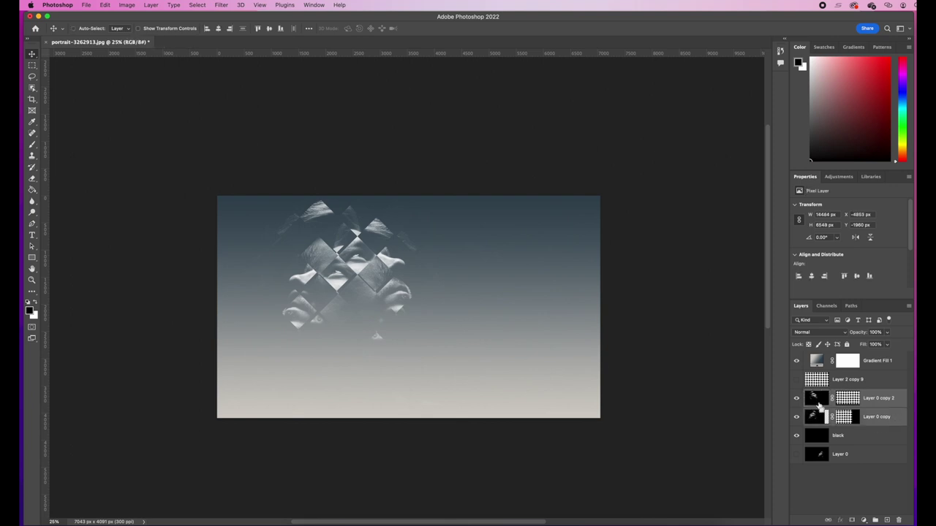
Scale both face layers together to about 132.8%, shift them up and left, and commit.
key(super+t)
drag(741, 445, 783, 484)
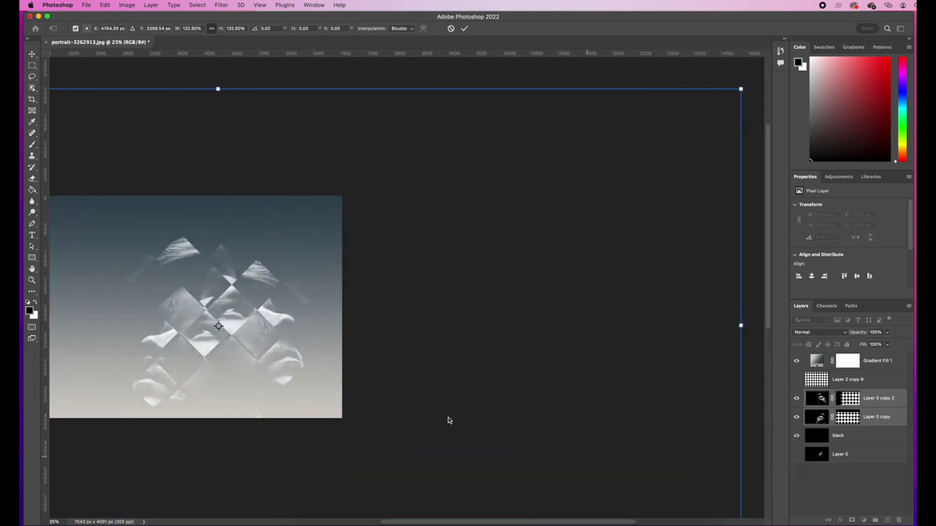
drag(314, 360, 252, 316)
drag(250, 474, 490, 464)
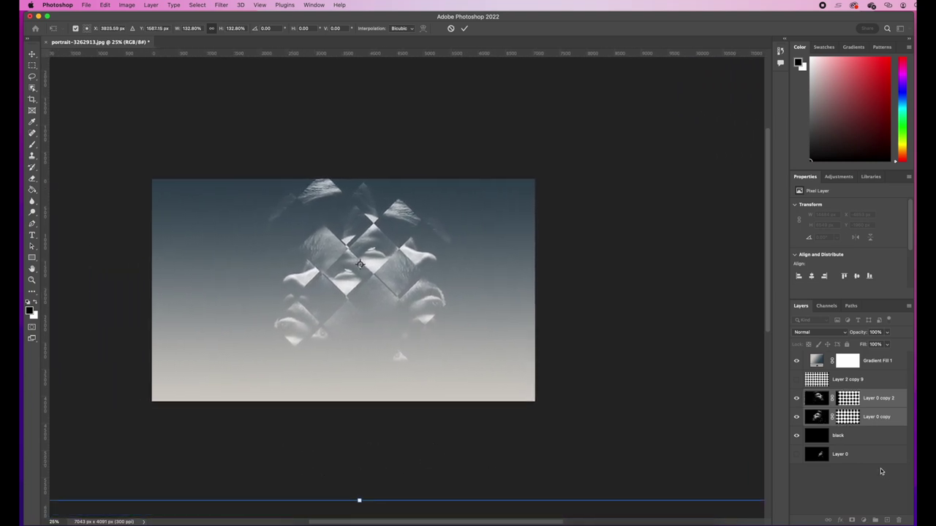
click(464, 28)
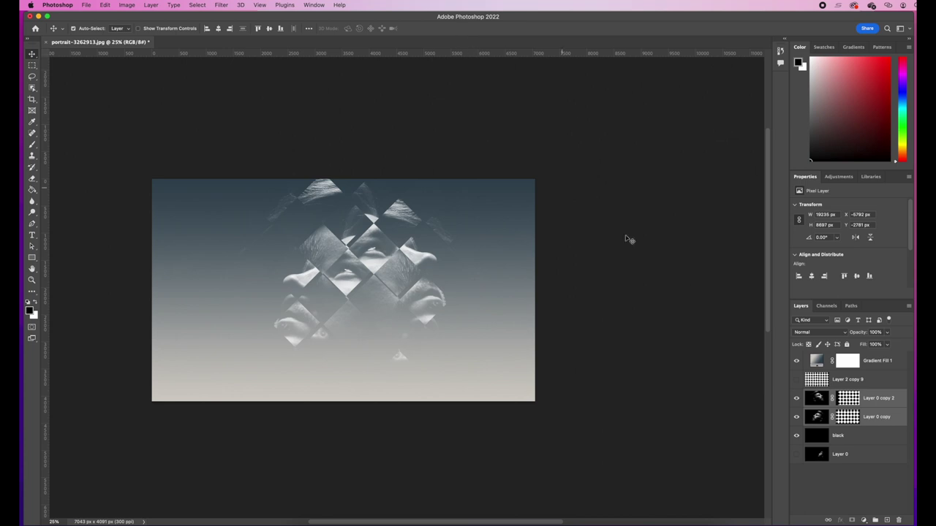
Hide the gradient, face and black layers, leaving Layer 2 copy 9 visible at 100% opacity.
click(797, 364)
drag(797, 400, 800, 447)
click(797, 380)
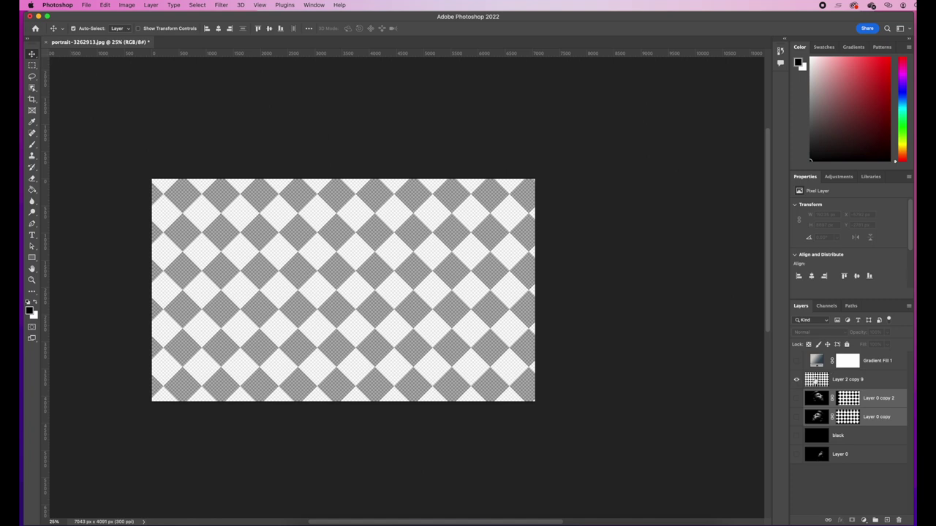
click(869, 381)
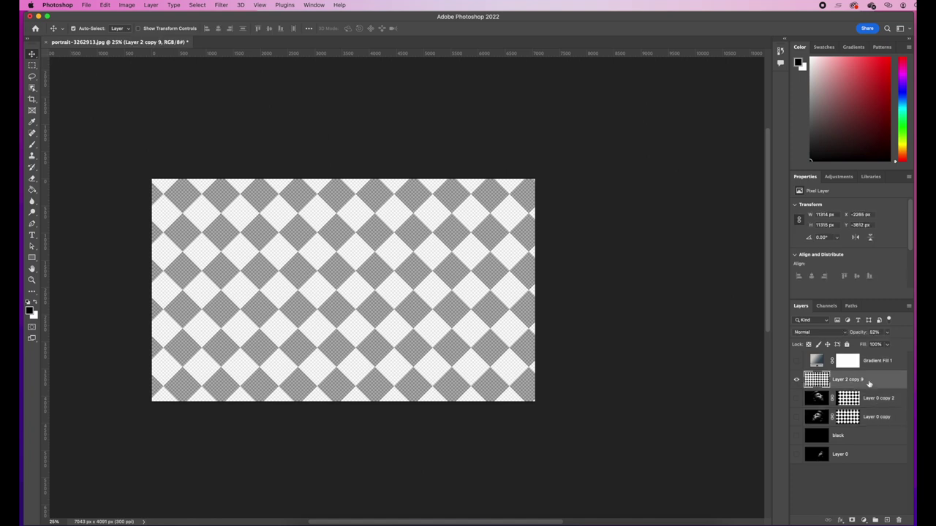
click(890, 334)
drag(889, 344, 906, 344)
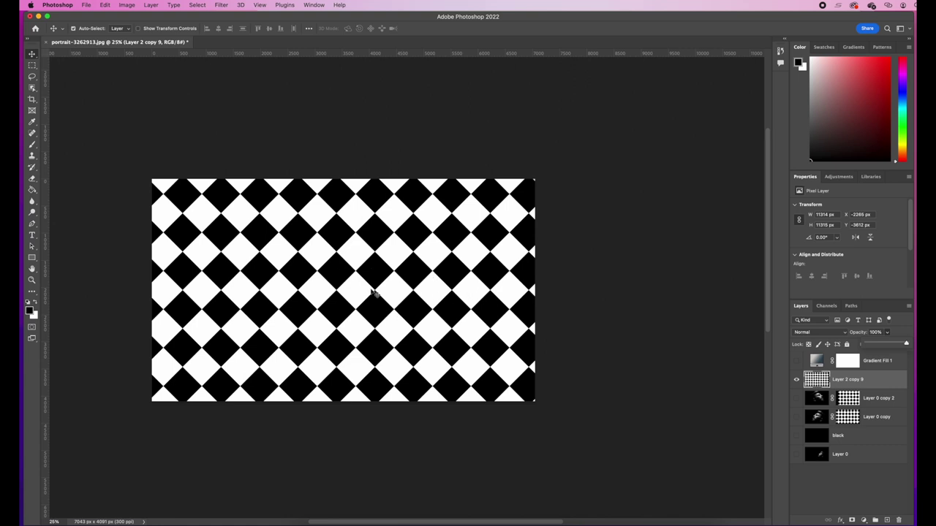
Enlarge the checkerboard layer to about 152%, nudge it slightly left, and commit.
key(super+t)
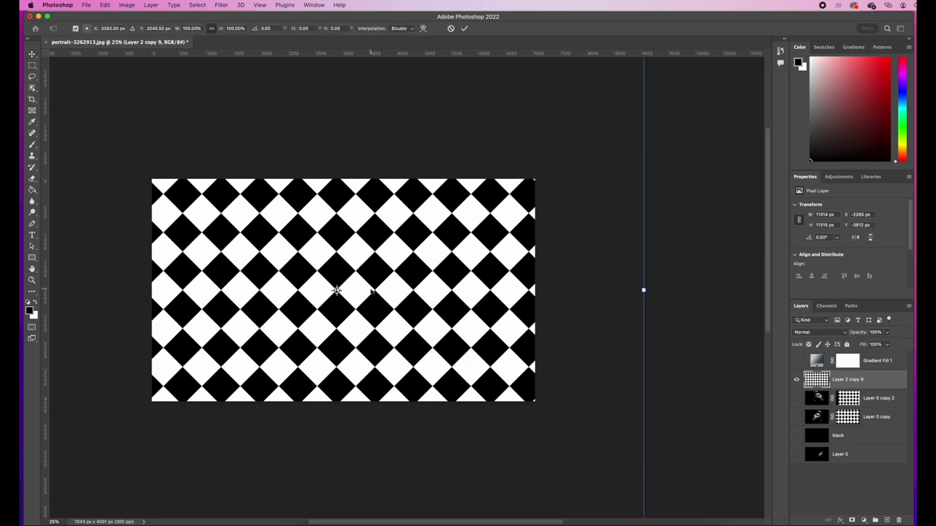
key(super+minus)
drag(524, 135, 585, 119)
drag(351, 503, 346, 502)
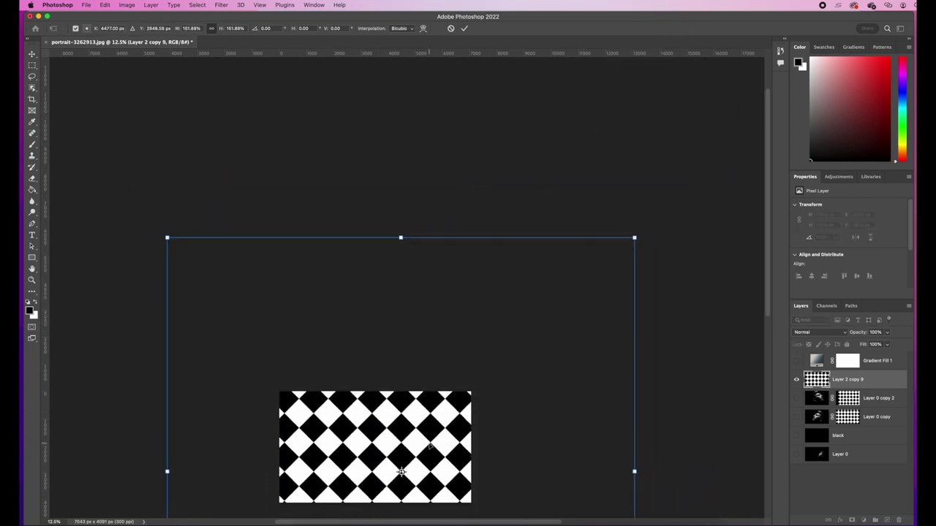
key(Return)
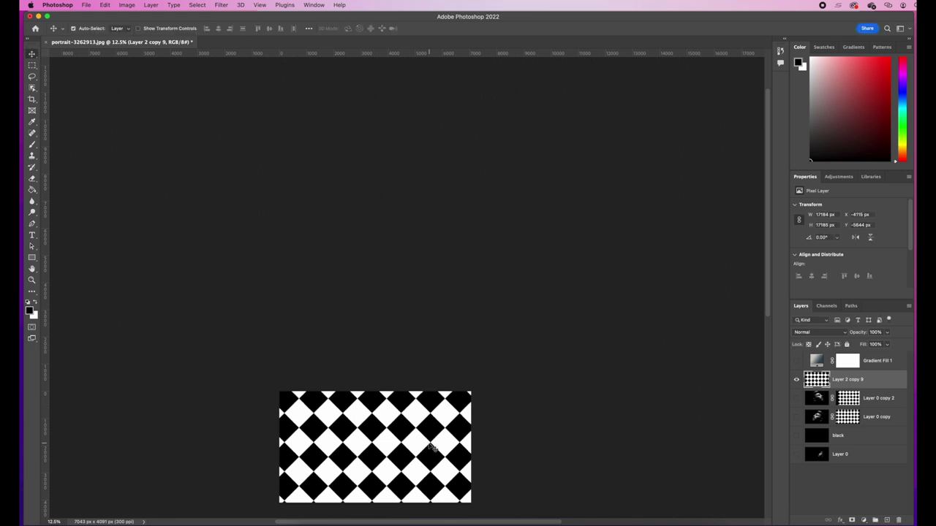